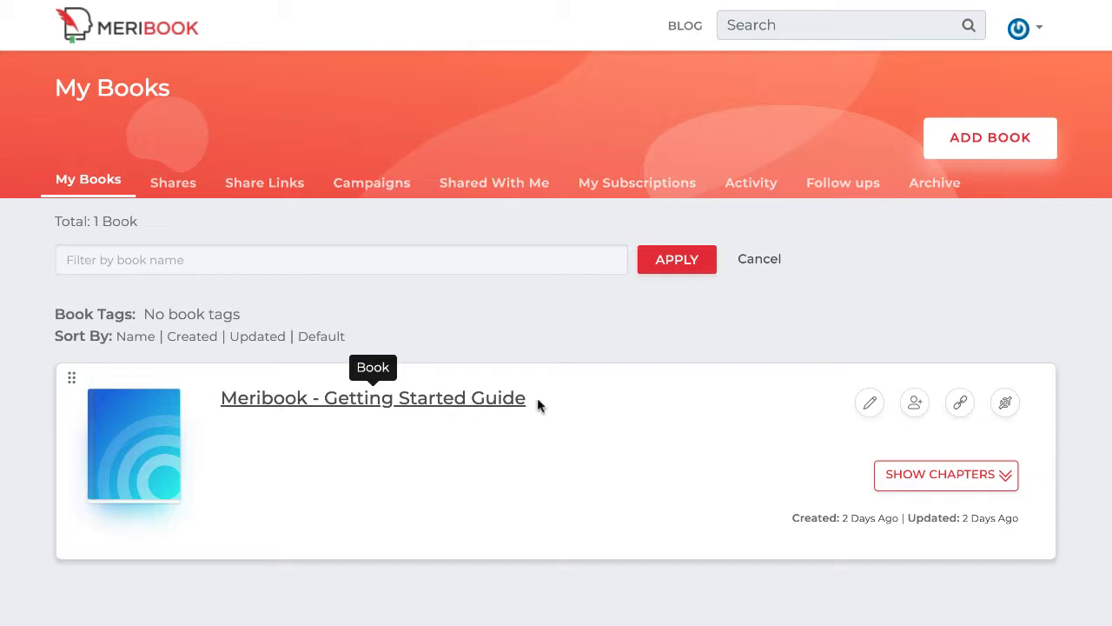
Step: Start a new campaign for the "Meribook - Getting Started Guide" book and name it "fb social"
click(1006, 406)
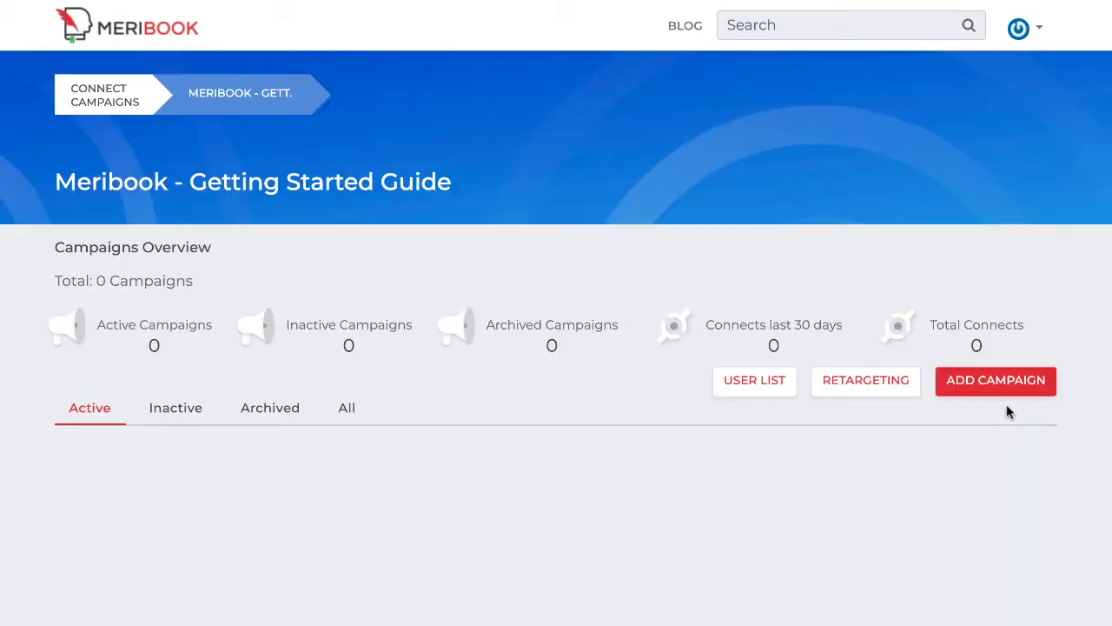
click(988, 388)
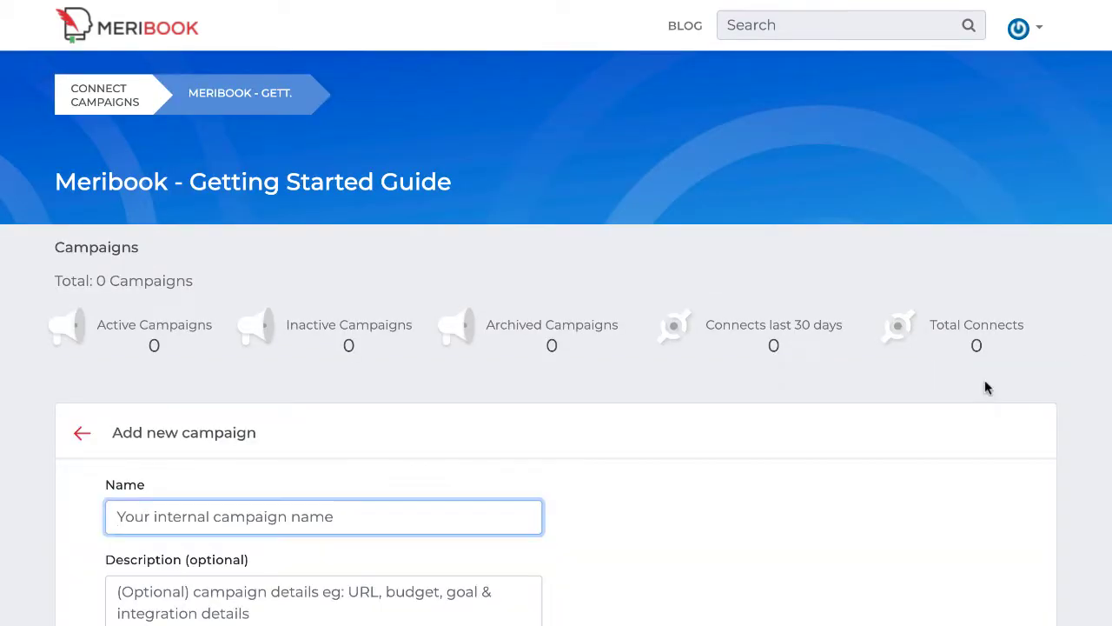
scroll(365, 475, down, 1)
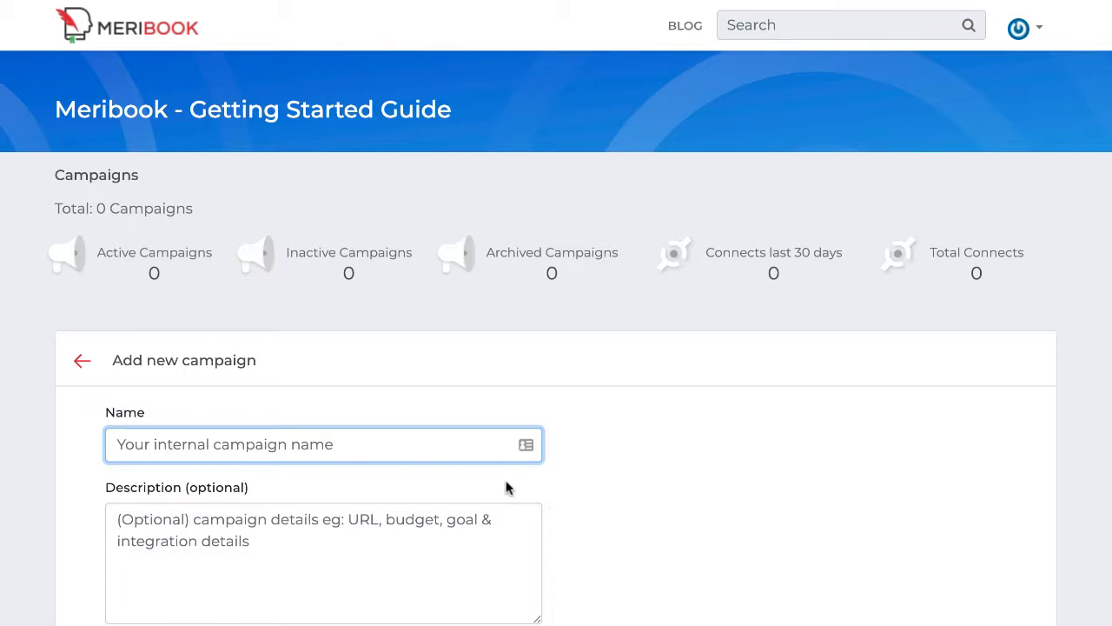
text(fb)
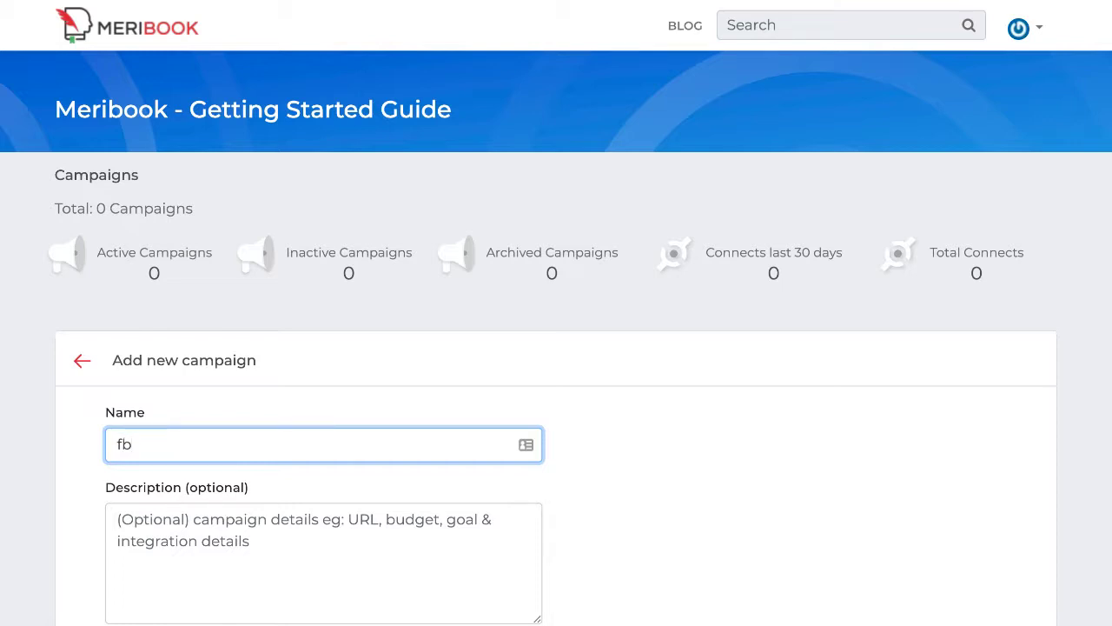
text( social)
Step: Enter "fb.com/yourpage" as the new campaign's description
click(337, 527)
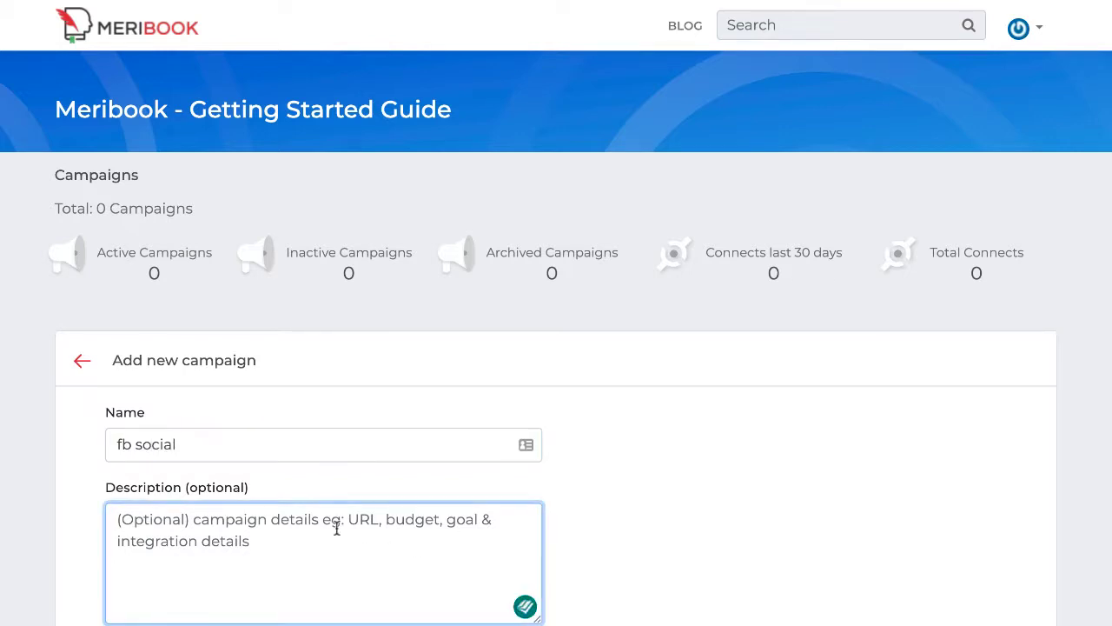
text(fb.com/)
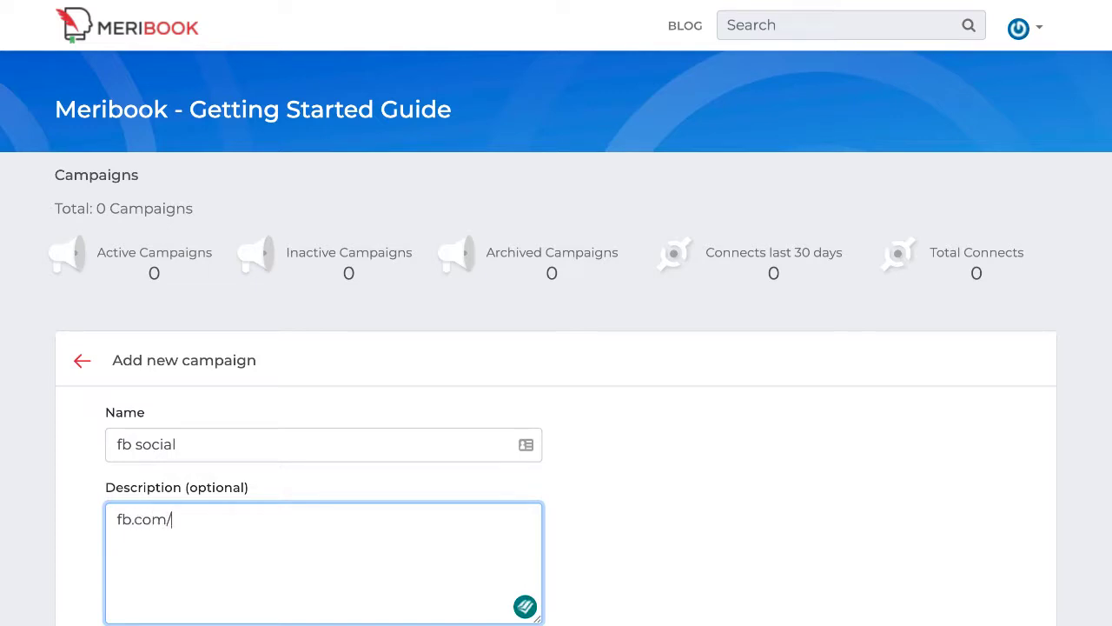
scroll(556, 348, down, 2)
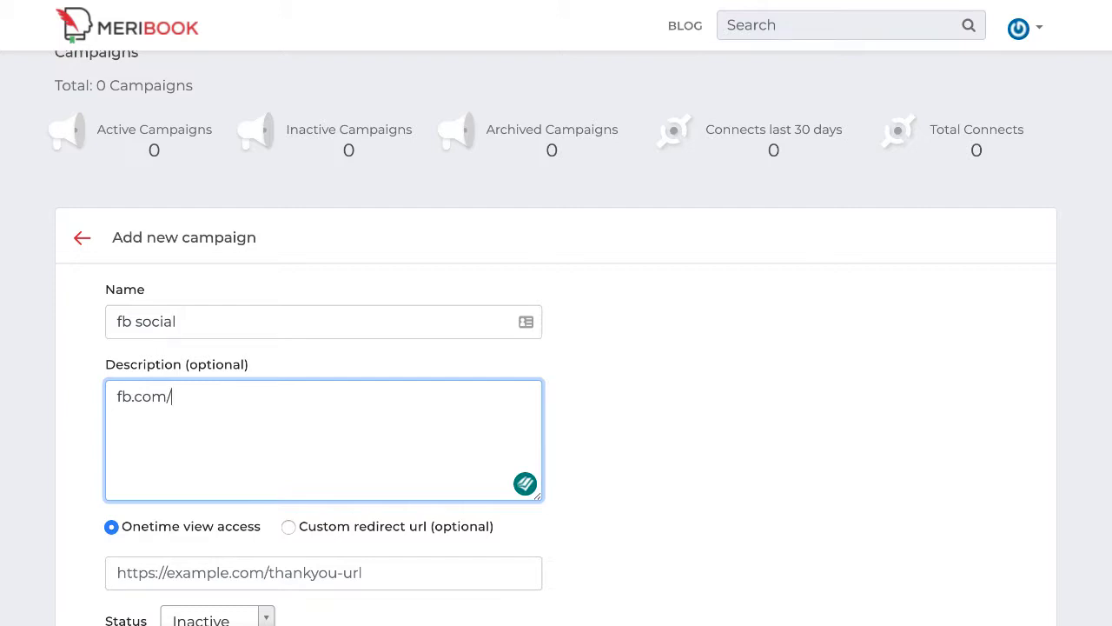
text(yourpage)
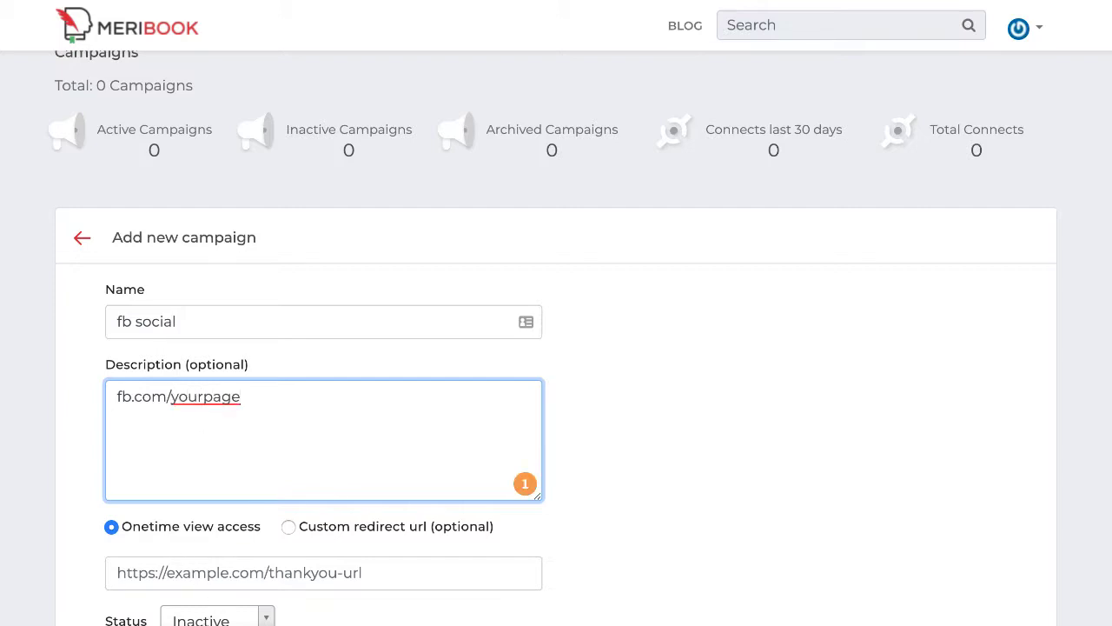
Step: Set the campaign's status to Active, keep Onetime view access selected, and create the campaign
click(223, 620)
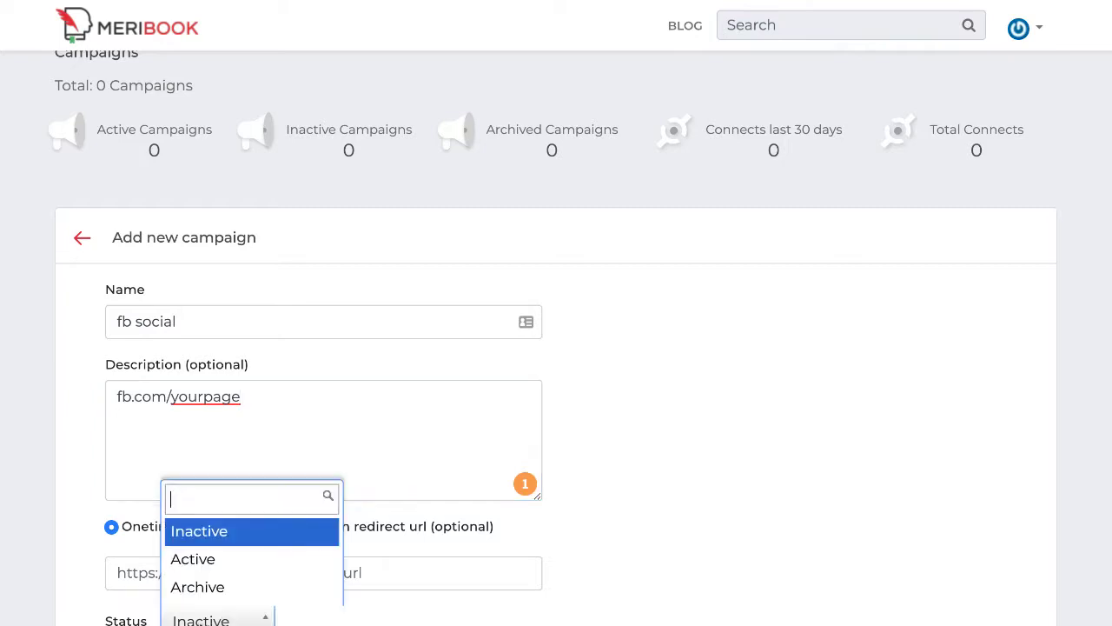
click(224, 561)
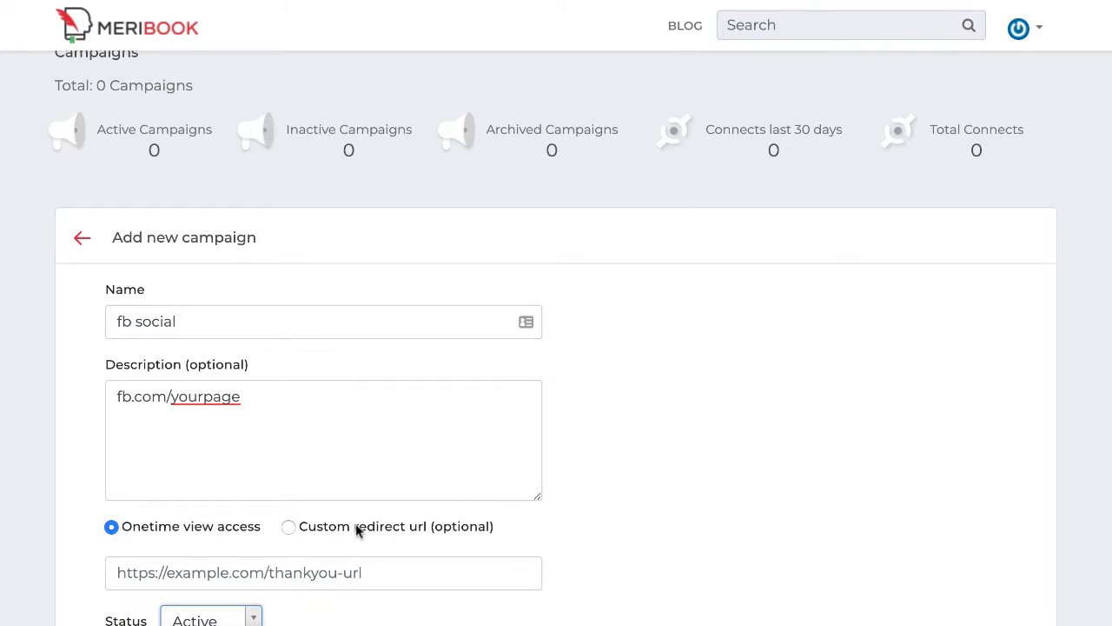
scroll(388, 526, down, 2)
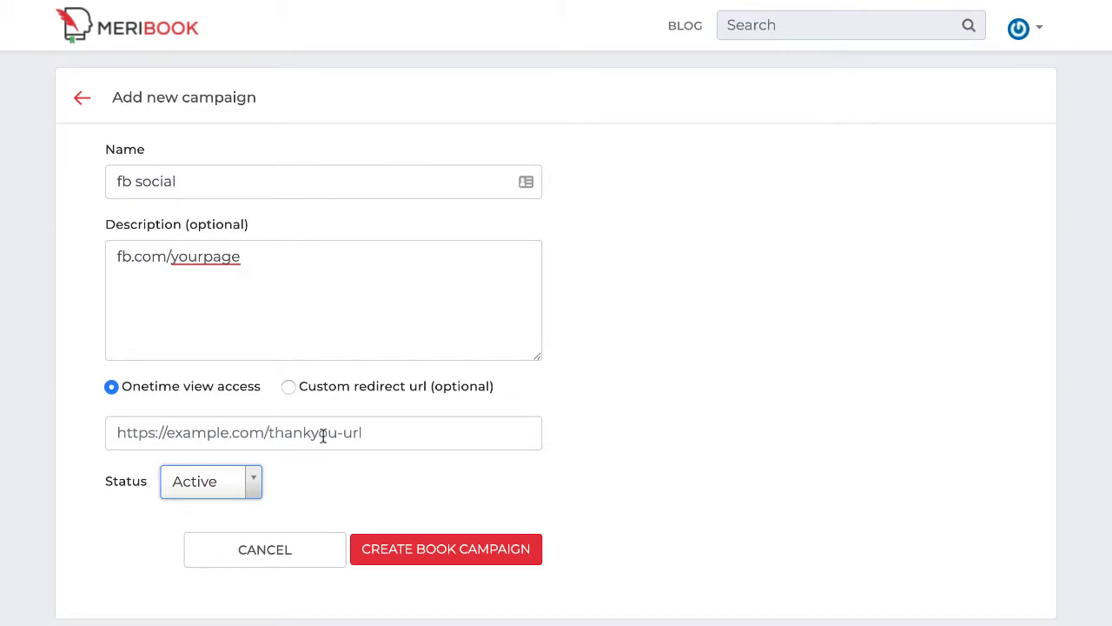
click(120, 387)
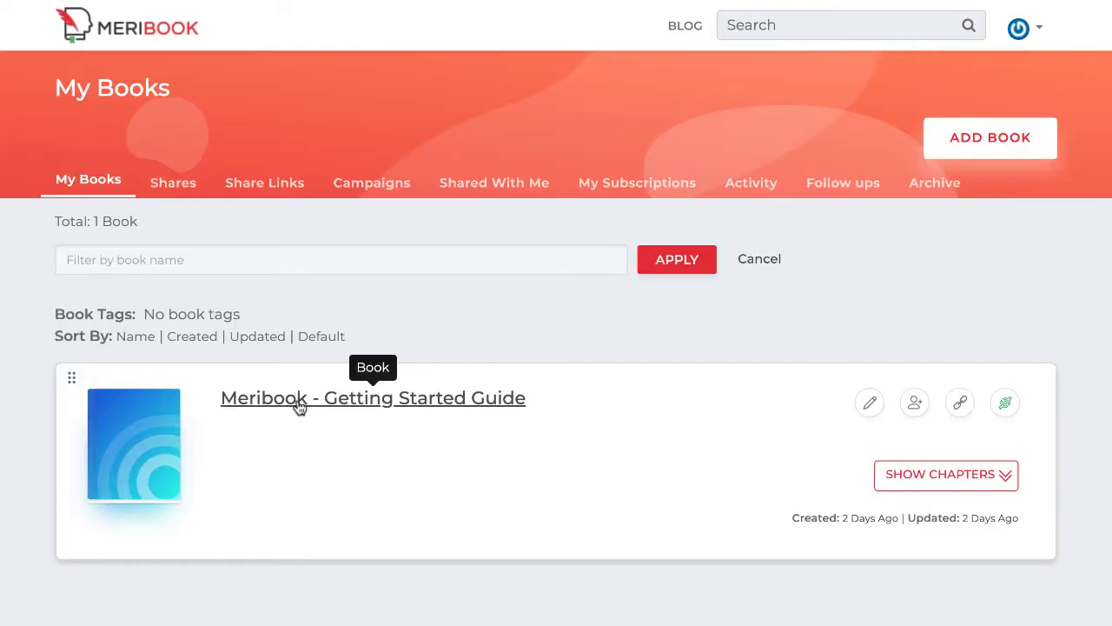
Step: Open the "Meribook - Getting Started Guide" book and look through its chapters
click(296, 398)
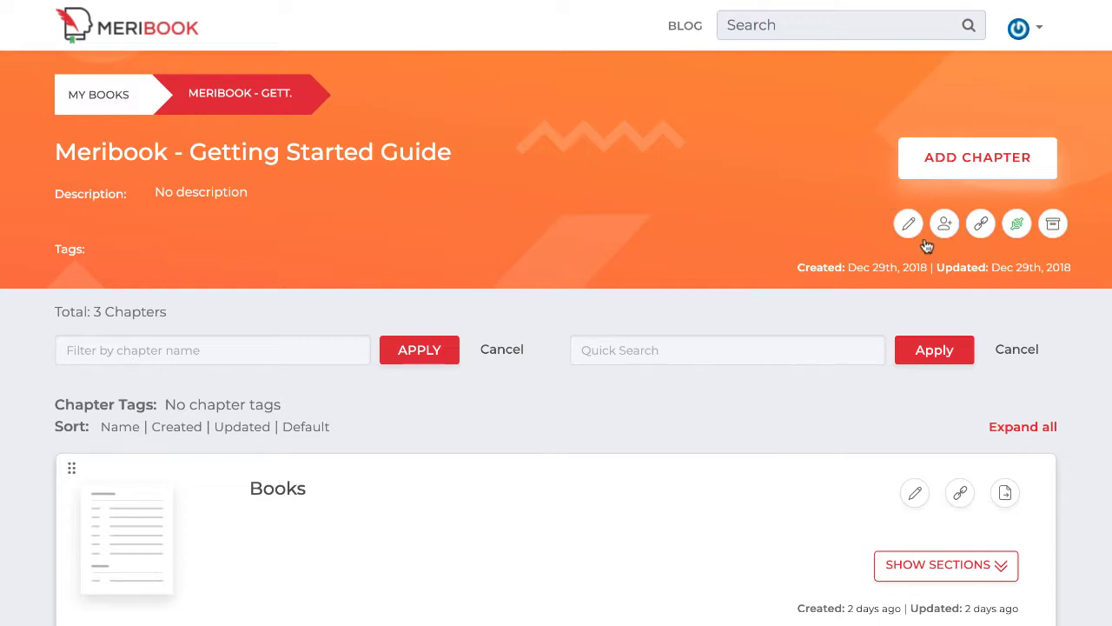
scroll(713, 442, down, 5)
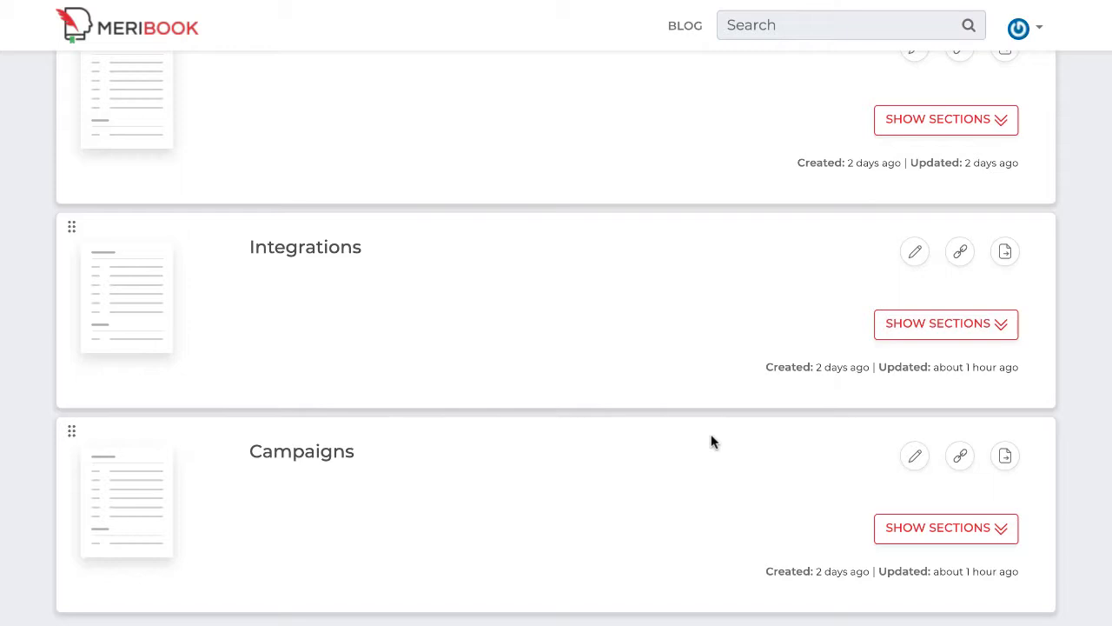
scroll(710, 452, up, 4)
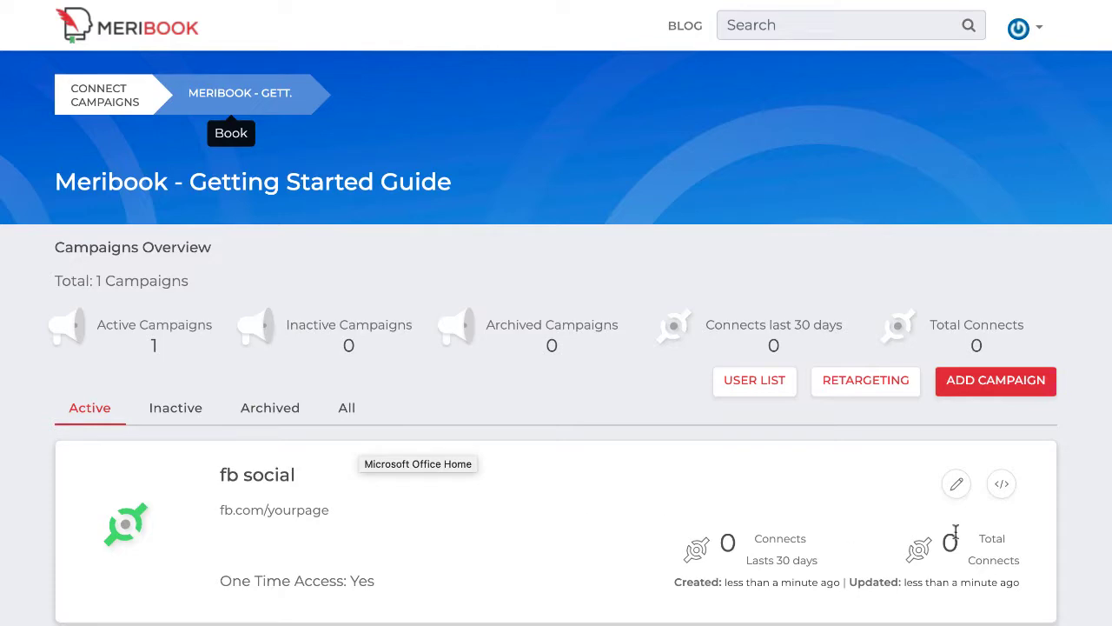
Step: Copy the embed code with design from the fb social campaign's form code and check the rendered sign-up form
click(1002, 486)
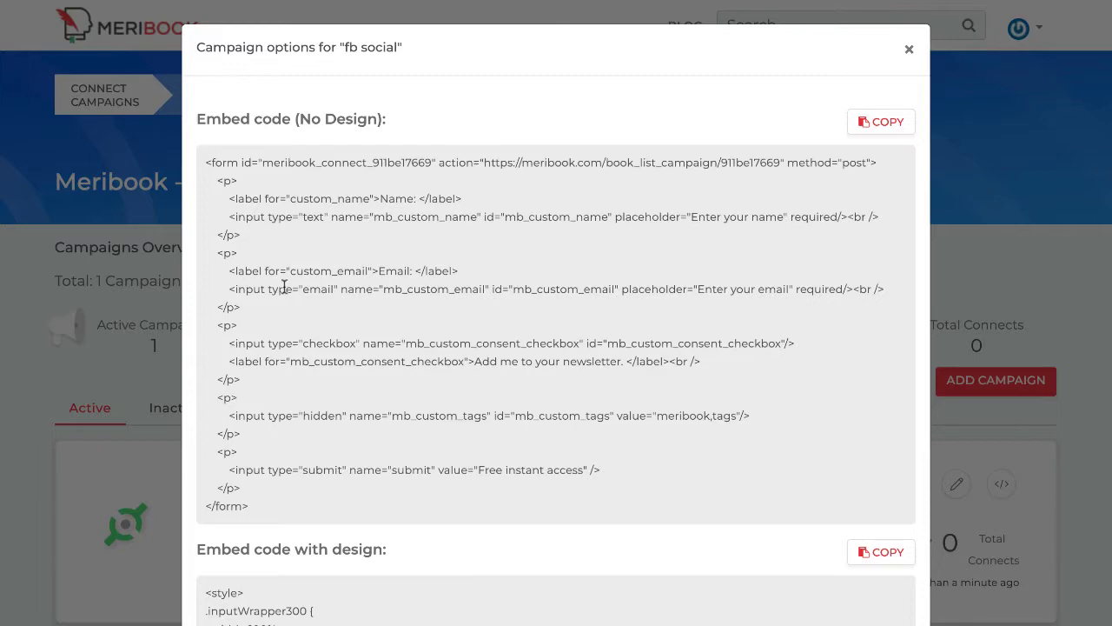
scroll(284, 286, down, 3)
scroll(358, 313, up, 4)
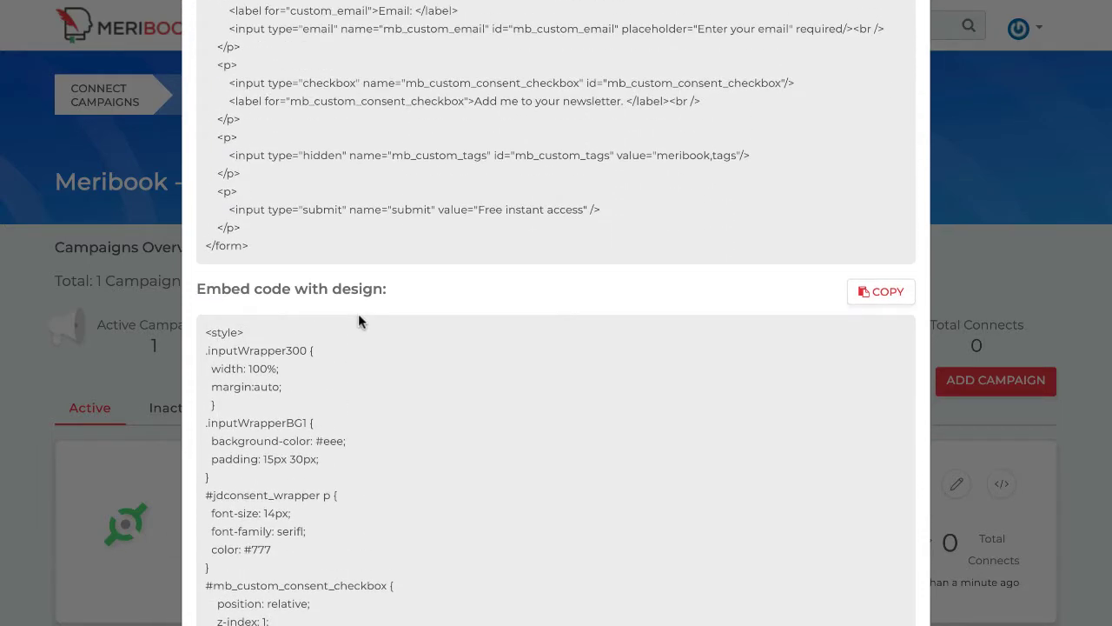
scroll(261, 526, down, 5)
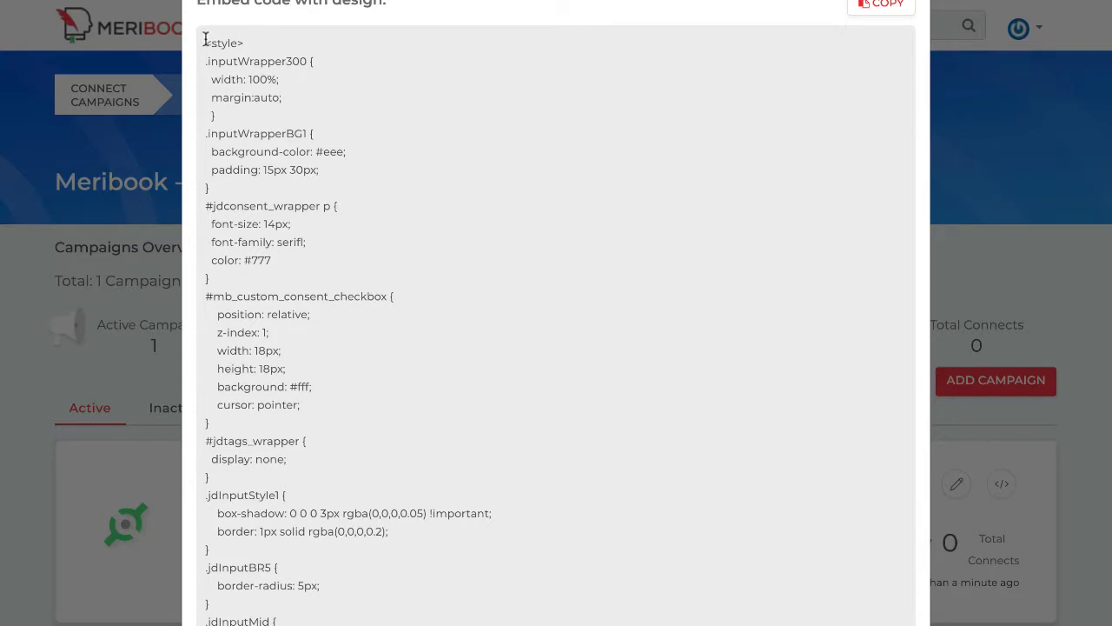
scroll(769, 261, up, 2)
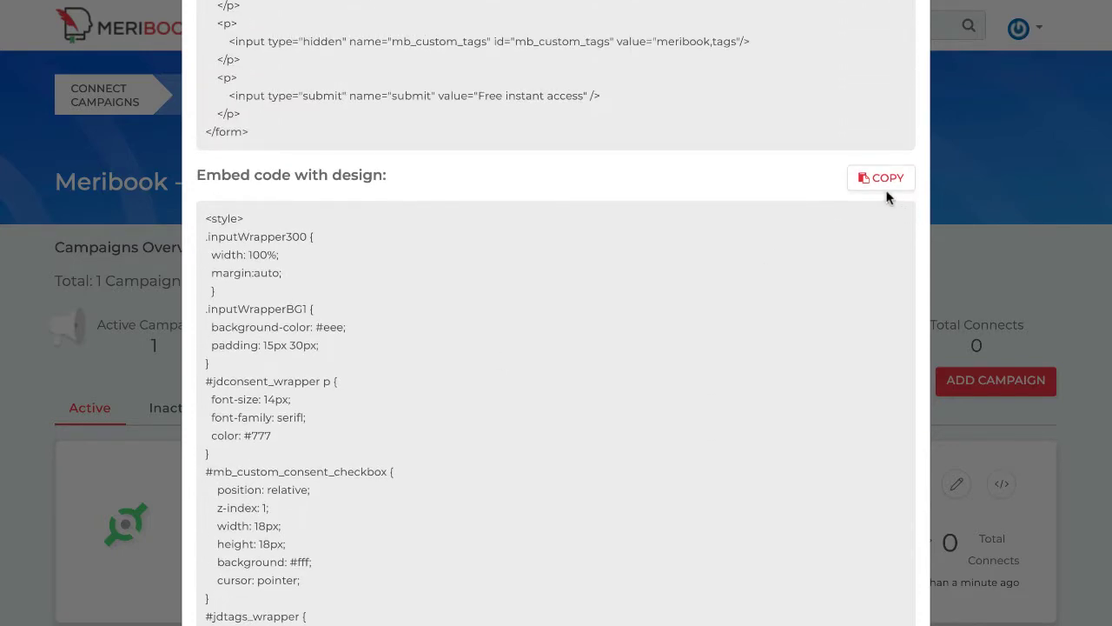
click(881, 179)
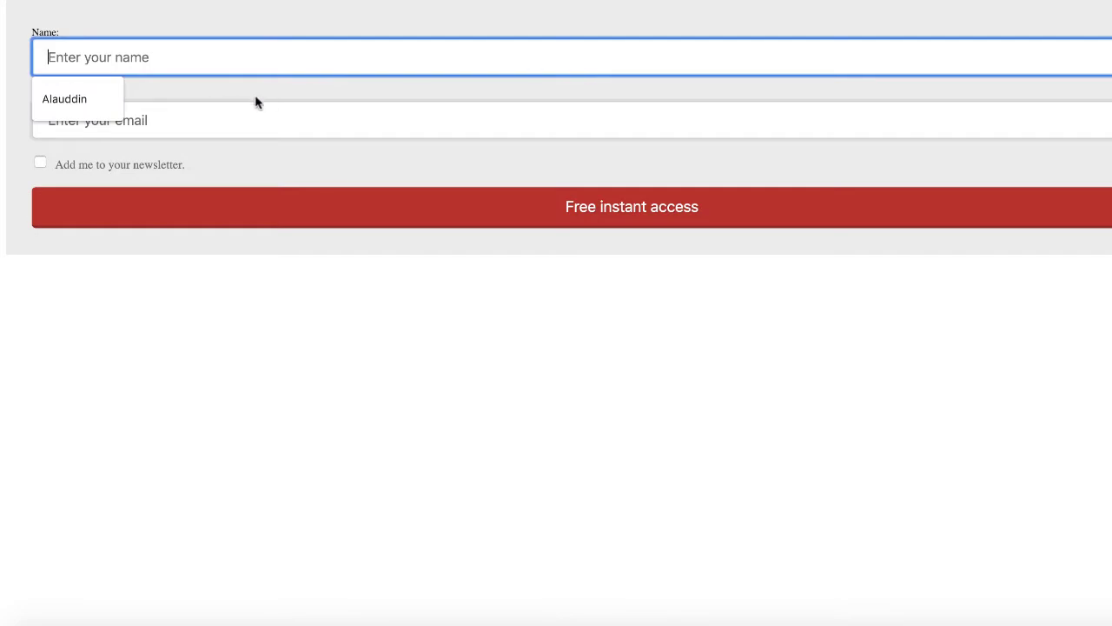
click(330, 96)
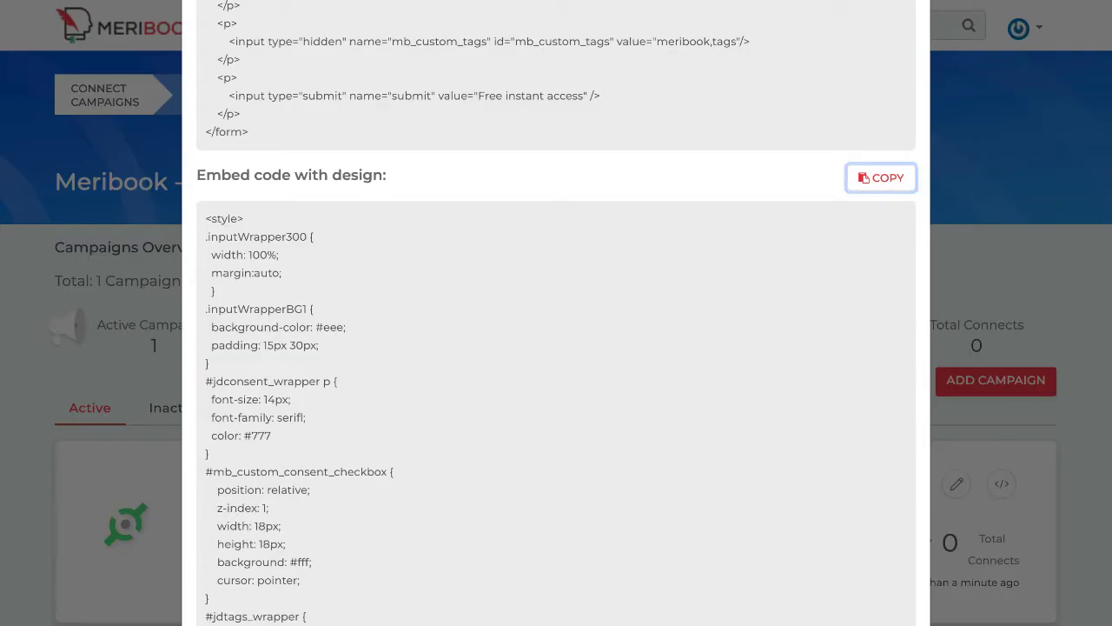
Step: Close the form code and examine the campaigns dashboard and the account's integrations with email providers
click(152, 30)
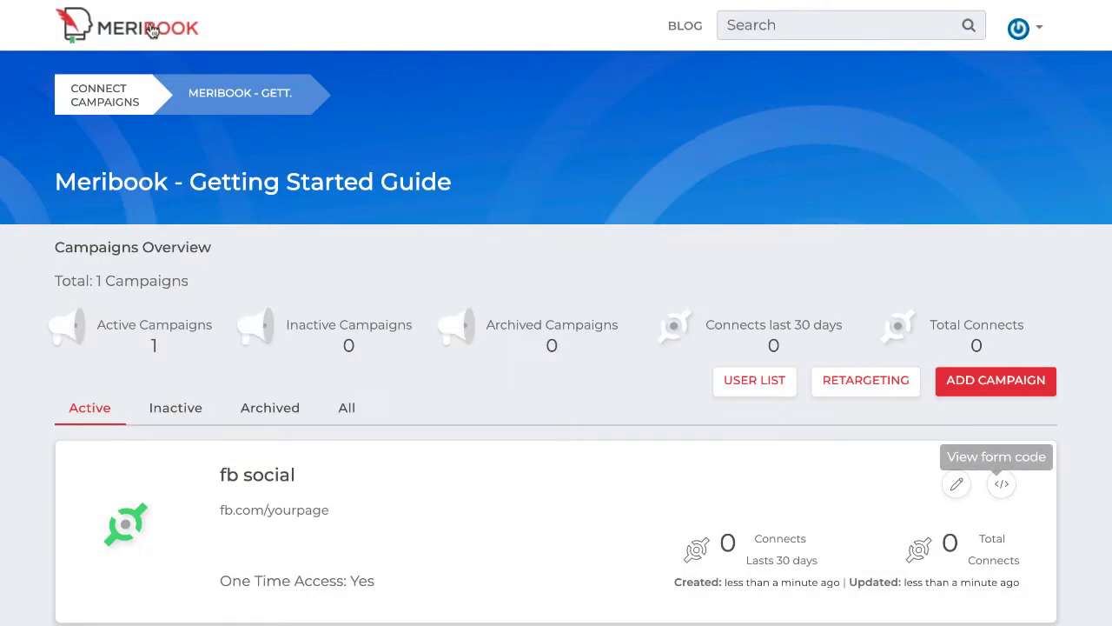
click(105, 96)
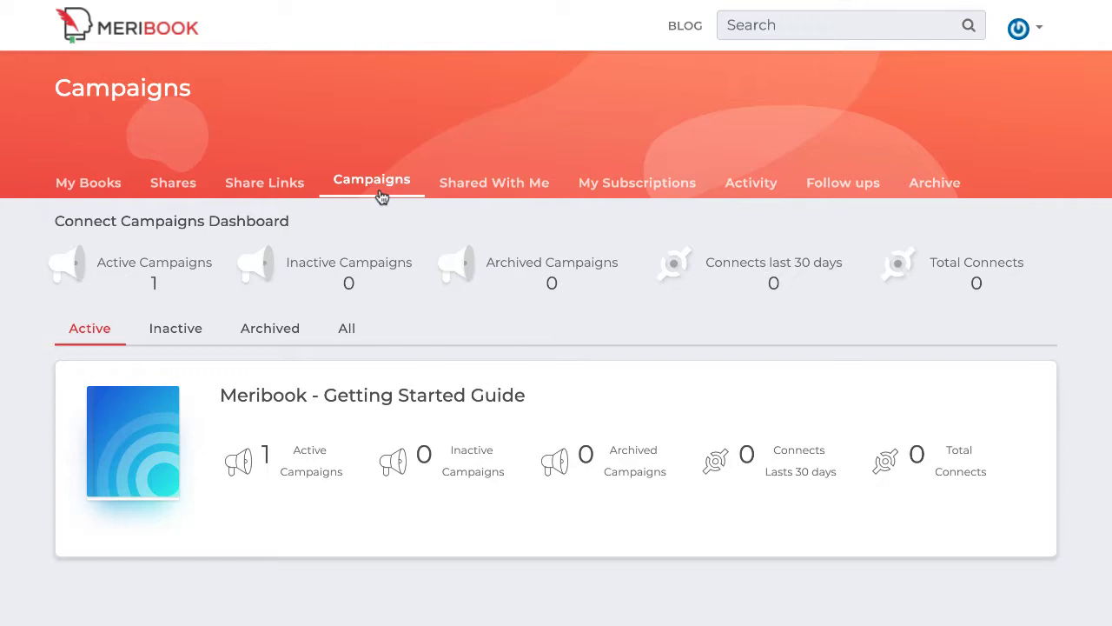
click(385, 405)
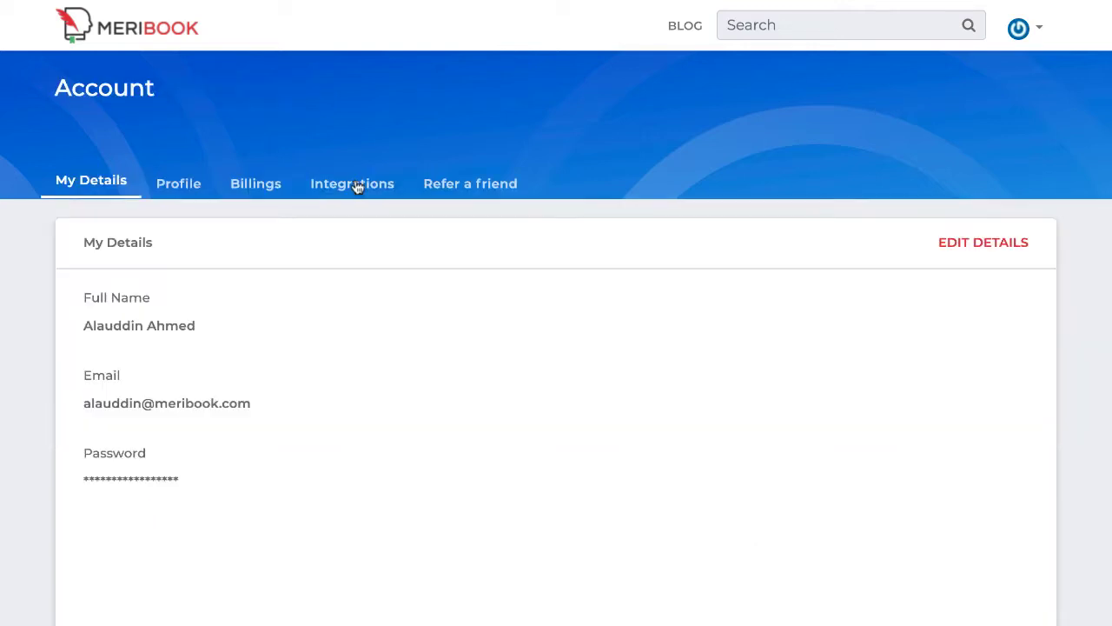
click(353, 185)
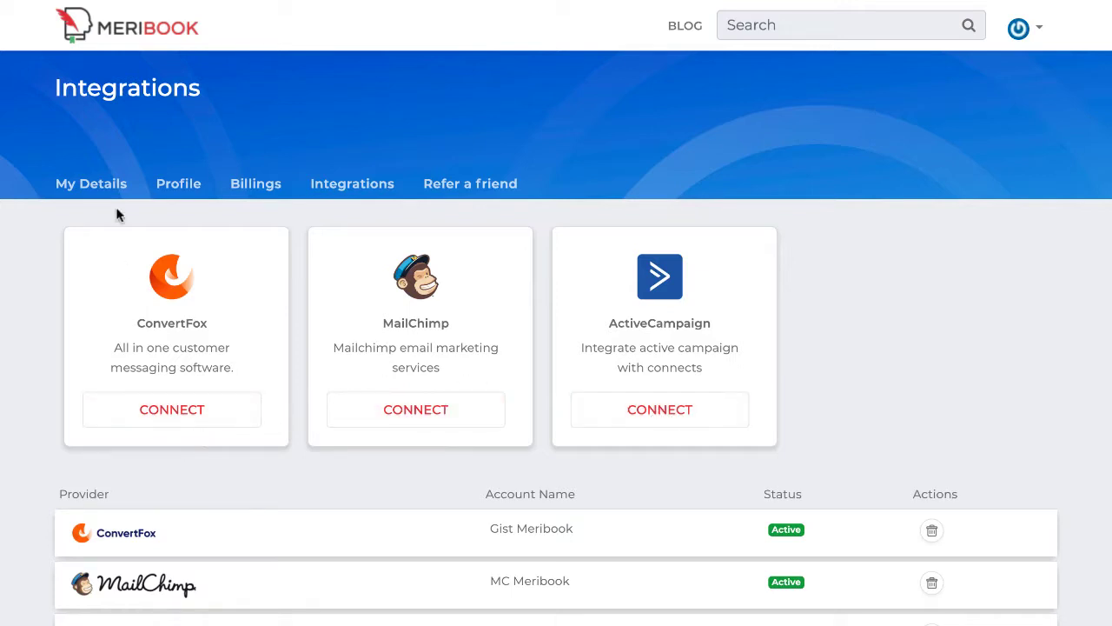
click(120, 31)
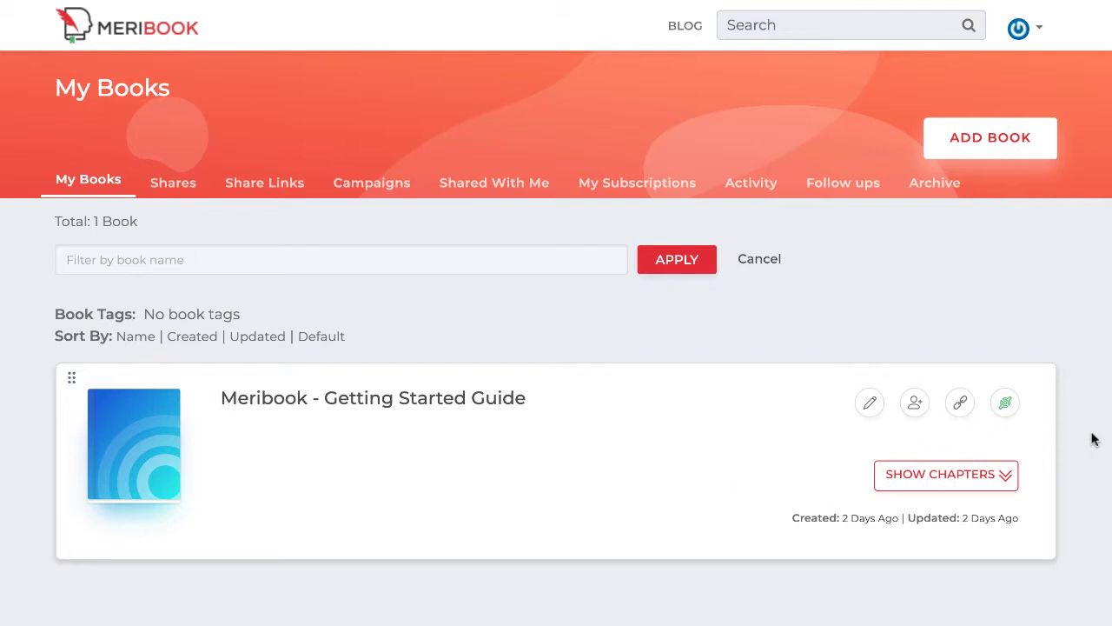
Step: Open the book's fb social campaign for editing and review its settings, webhook and autoresponder sections
click(1006, 407)
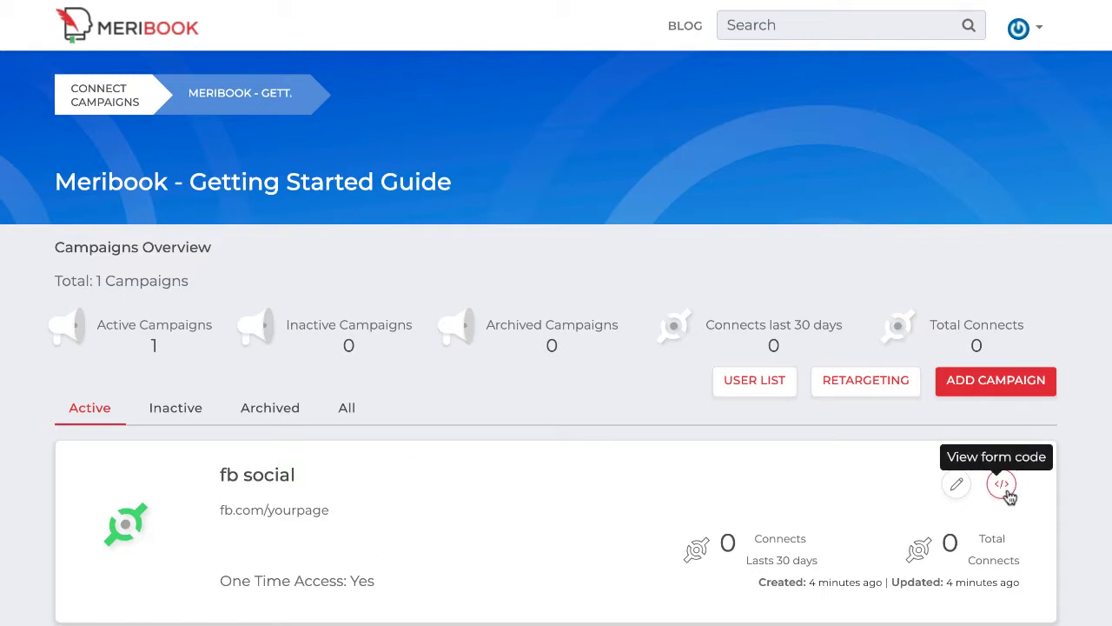
click(957, 485)
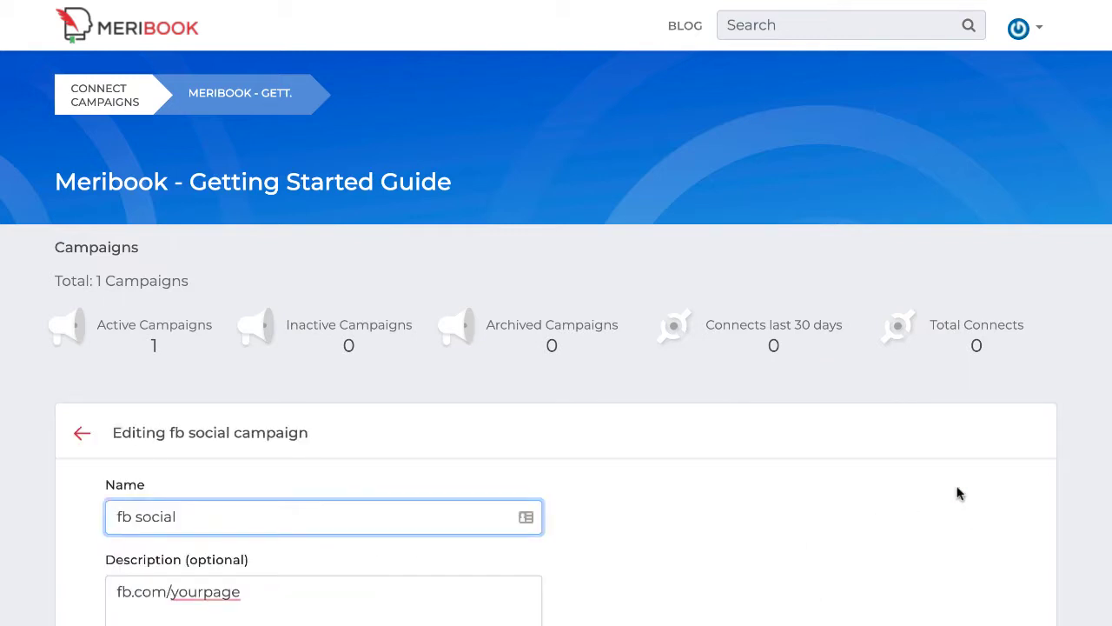
scroll(959, 493, down, 2)
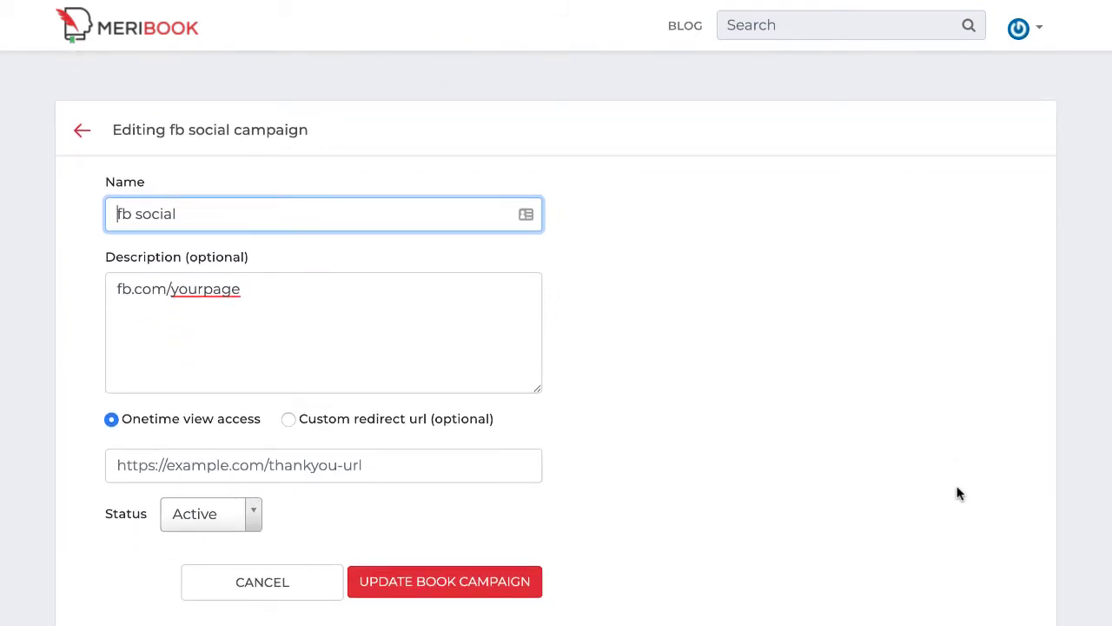
scroll(959, 494, down, 2)
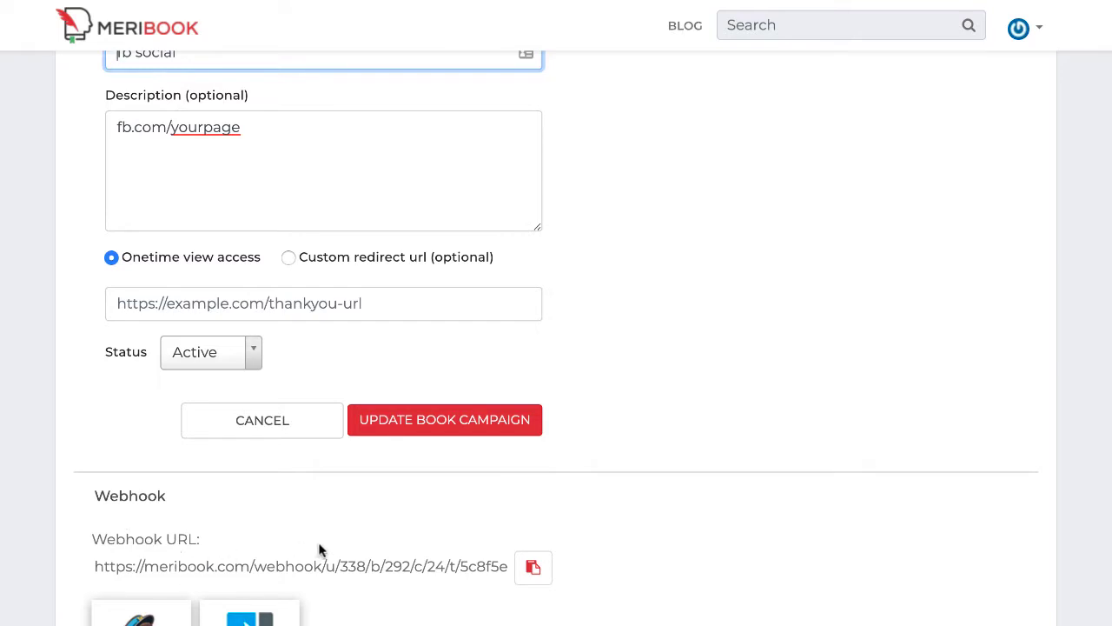
scroll(319, 550, down, 5)
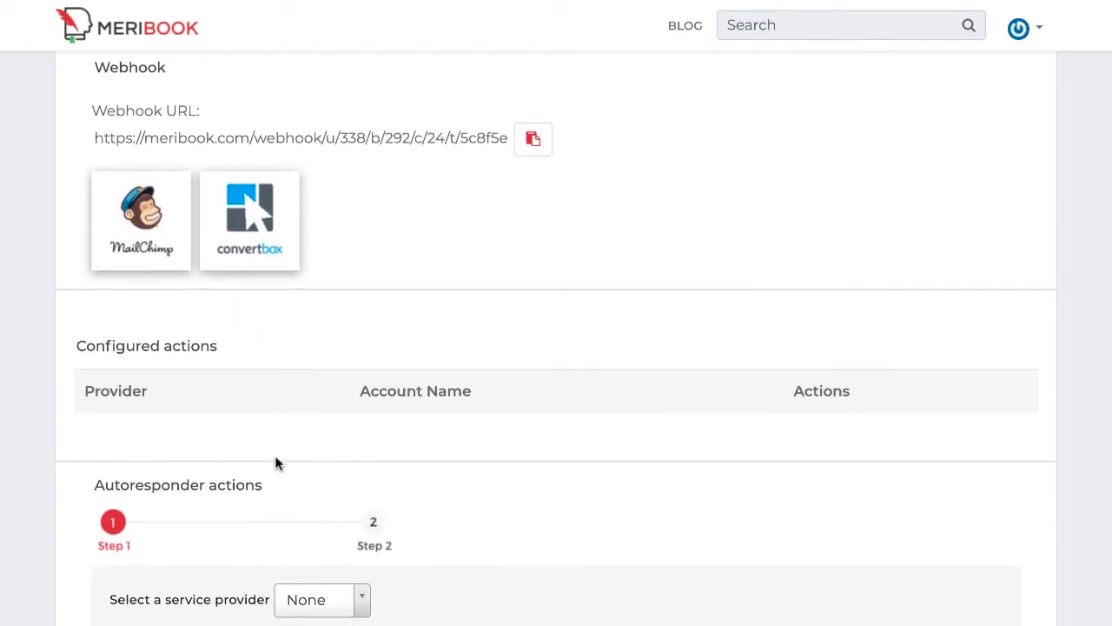
scroll(223, 496, down, 1)
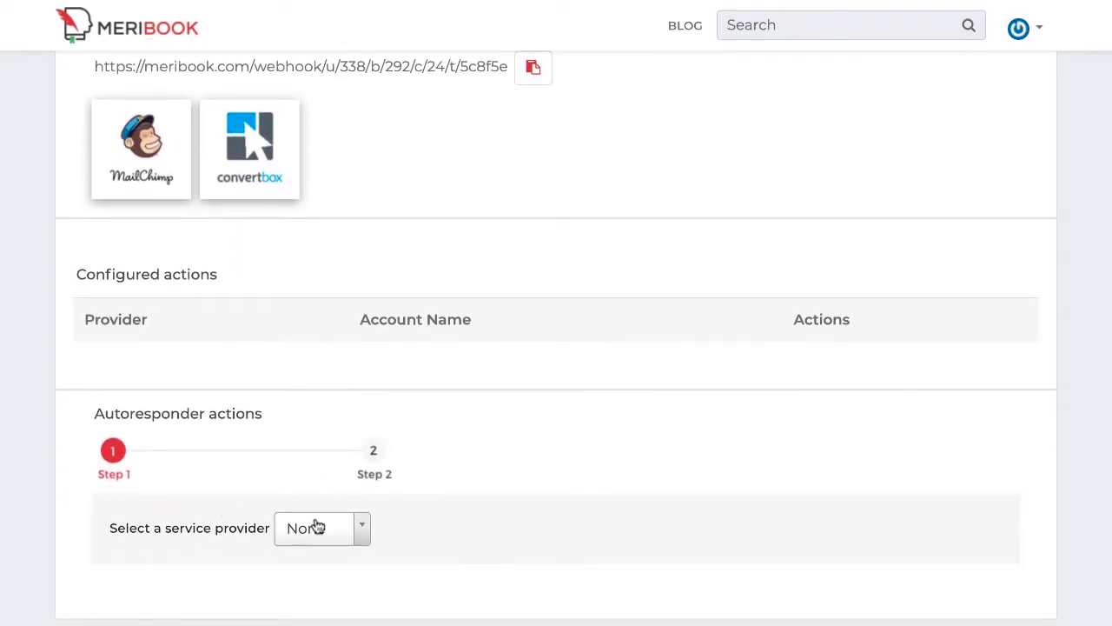
Step: Choose ActiveCampaign as the campaign's autoresponder provider with the AC Meribook account and continue to its action setup
click(353, 539)
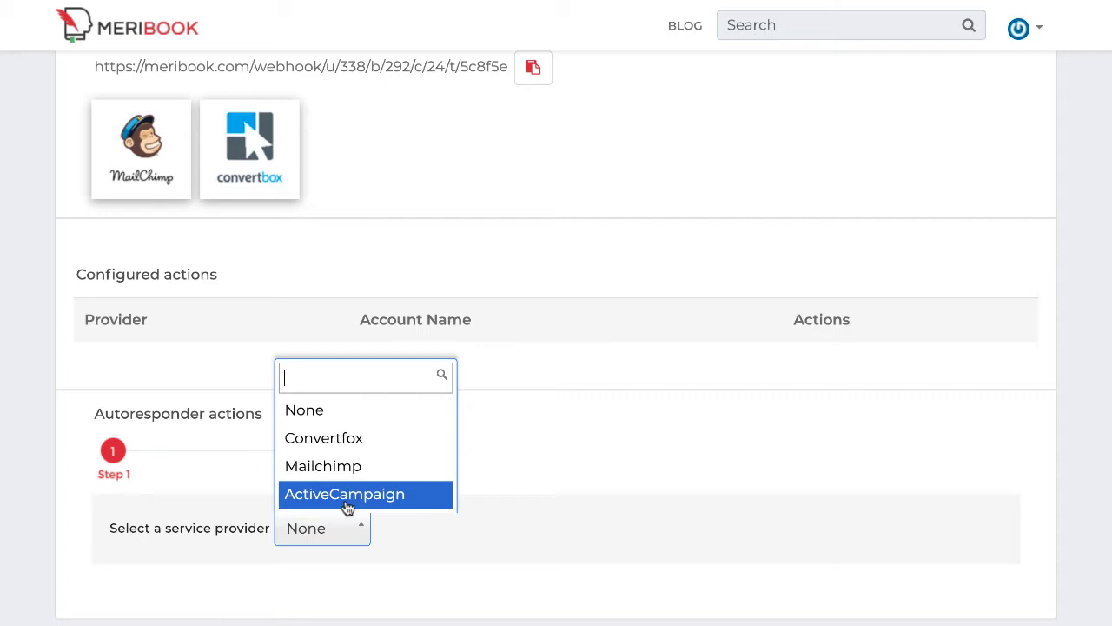
click(349, 500)
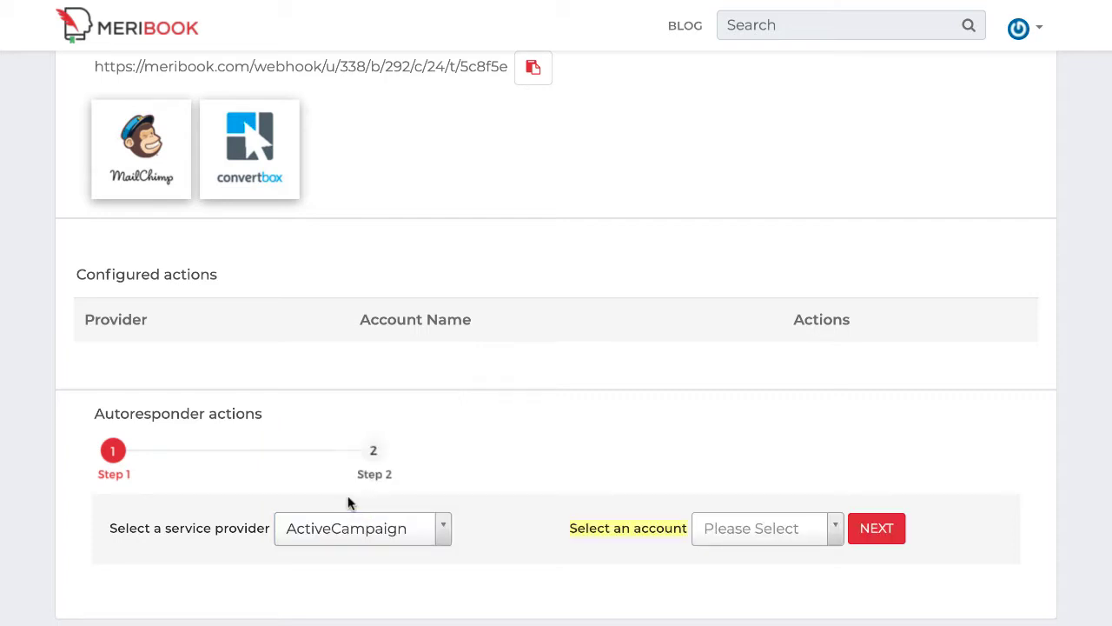
click(702, 538)
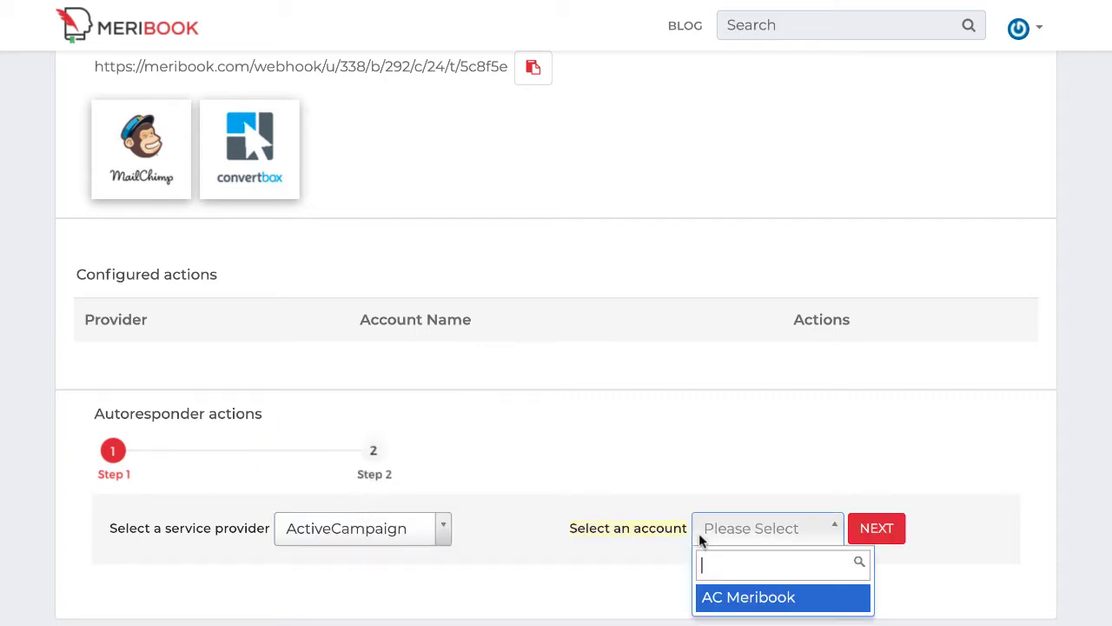
click(777, 597)
click(893, 536)
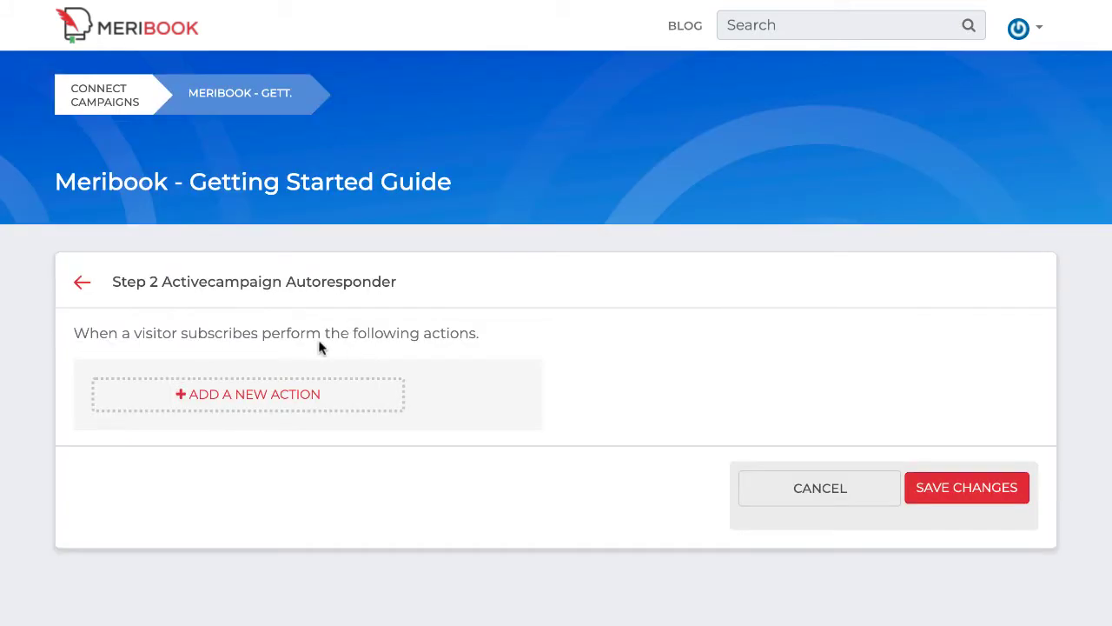
Step: Add an ActiveCampaign action that adds new subscribers to the Meribook list, and save the autoresponder
click(298, 396)
click(169, 397)
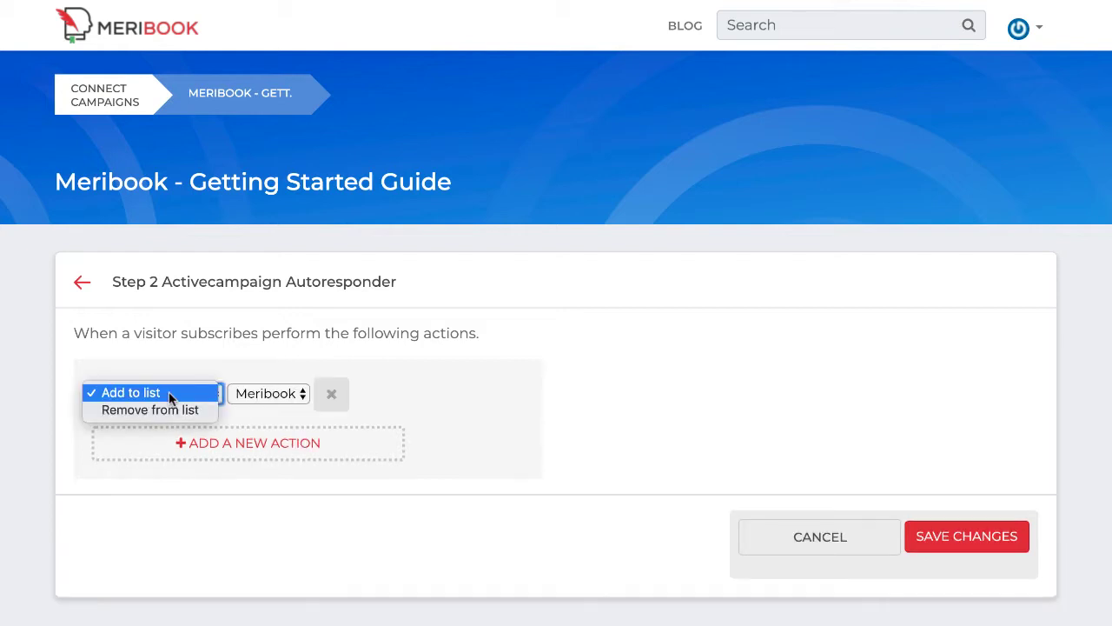
click(174, 390)
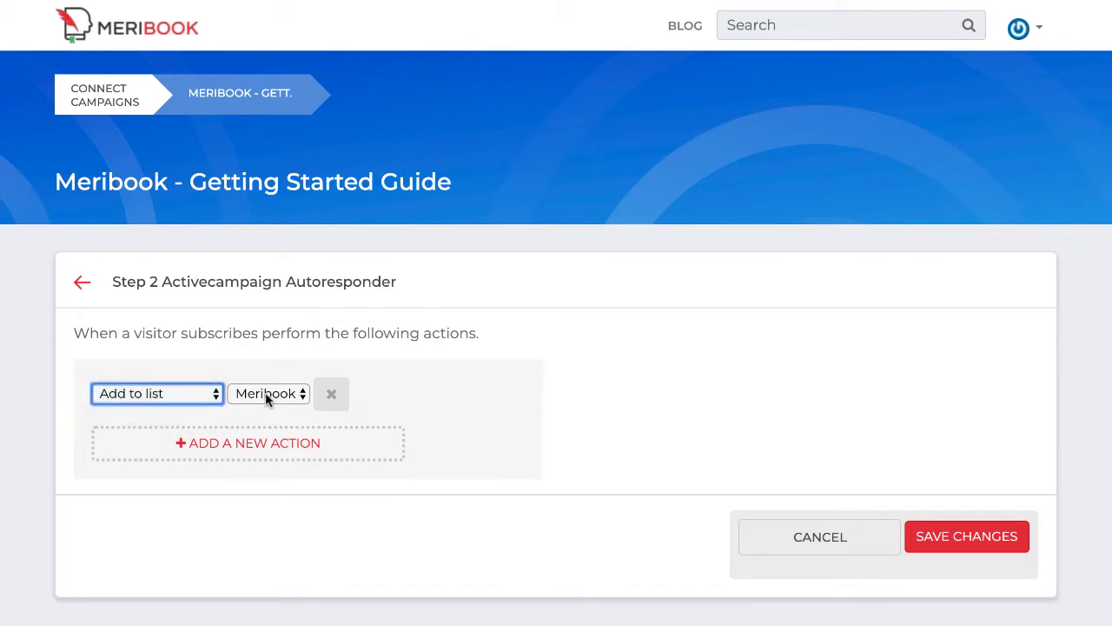
click(266, 395)
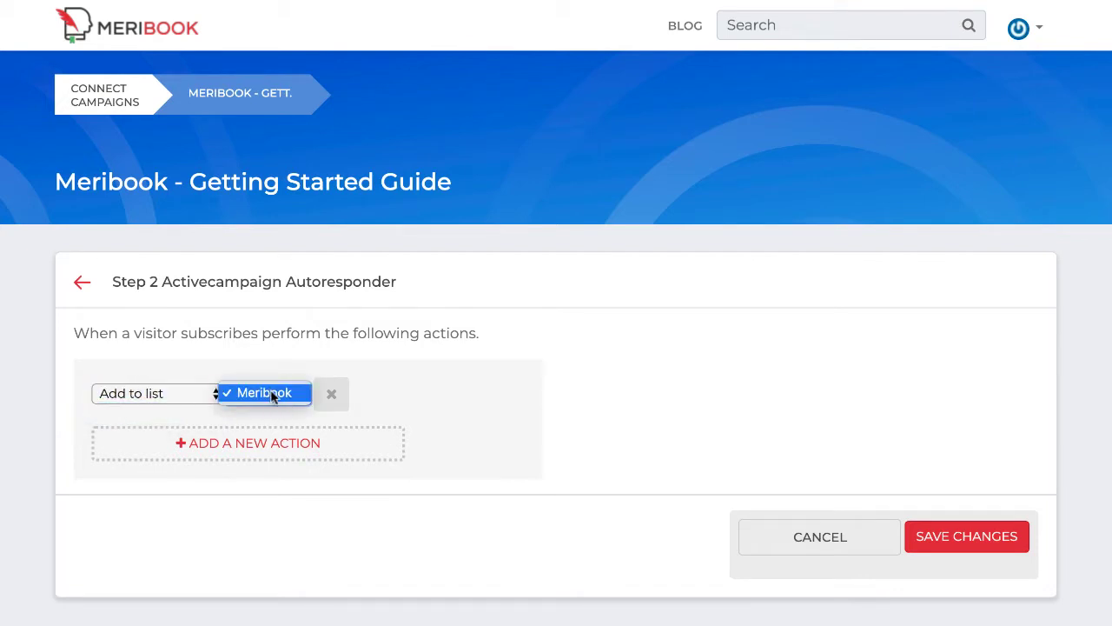
click(268, 390)
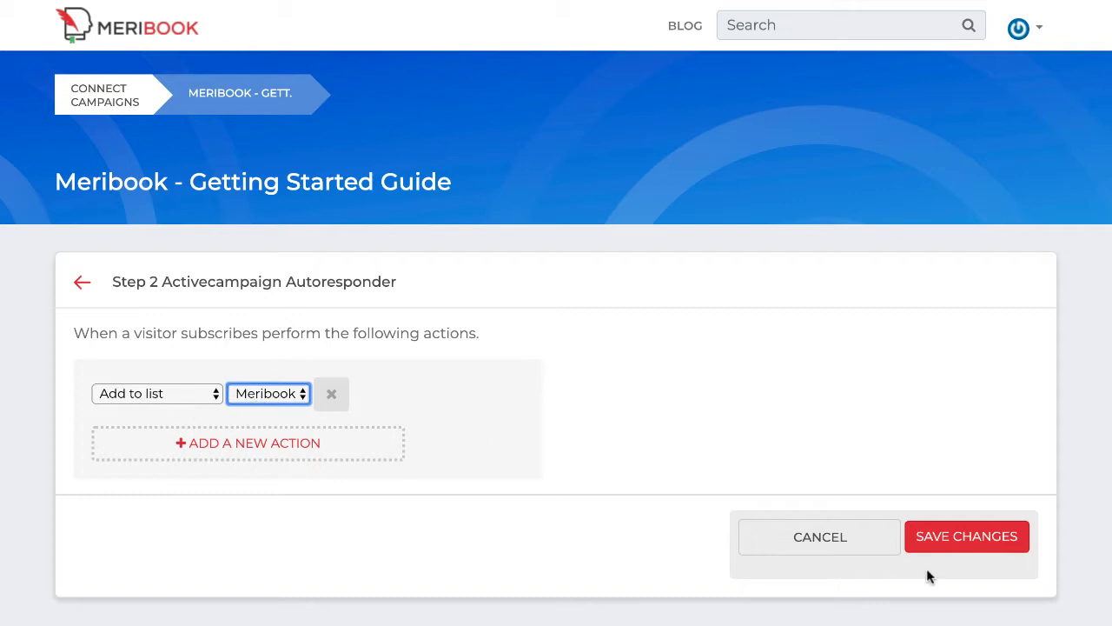
click(962, 539)
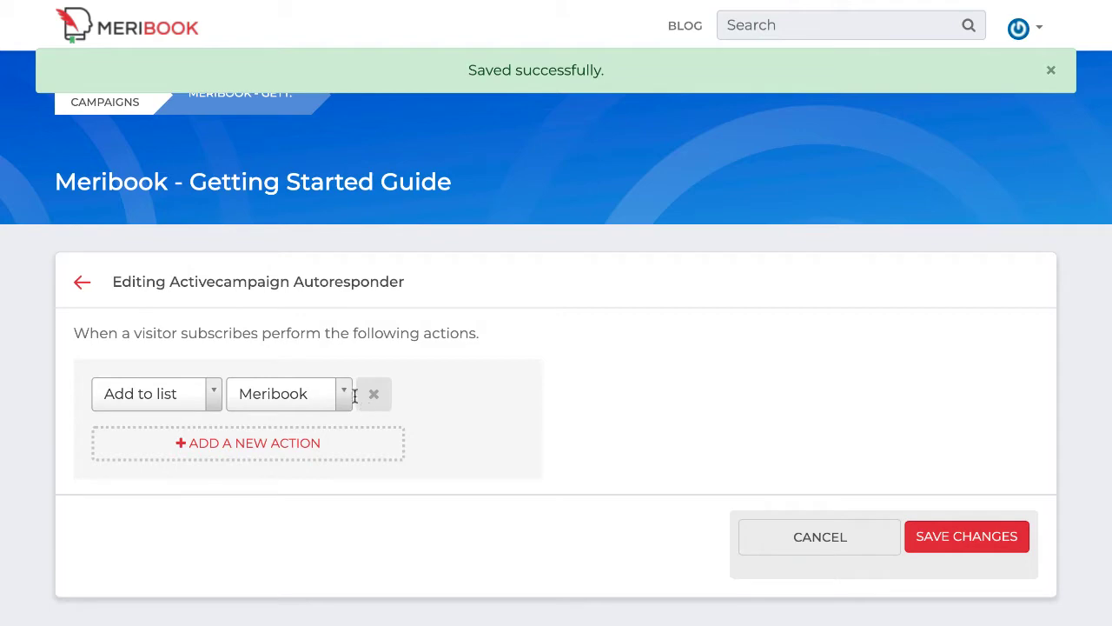
Step: Return to the fb social campaign's edit page and review its settings, webhook and configured autoresponder actions
click(81, 282)
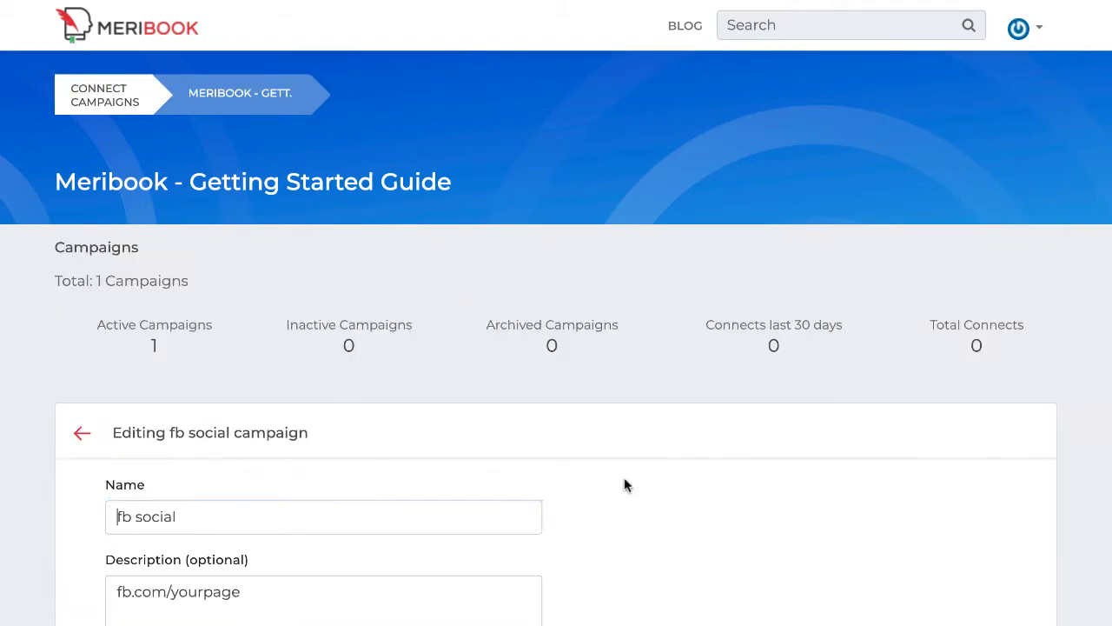
scroll(624, 484, down, 10)
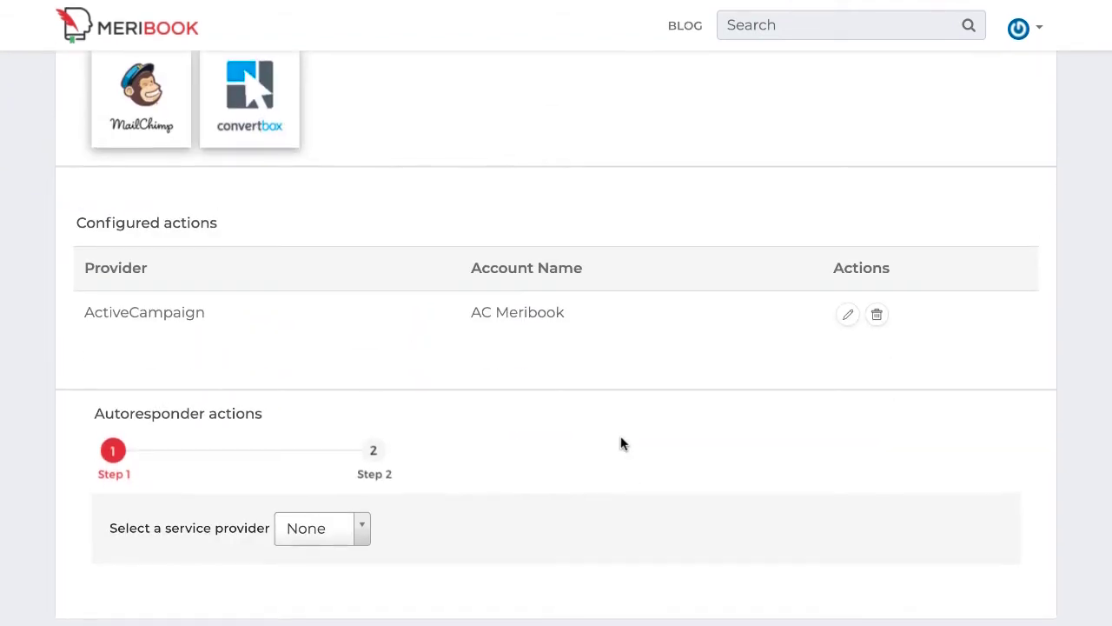
scroll(621, 425, up, 6)
scroll(620, 397, up, 3)
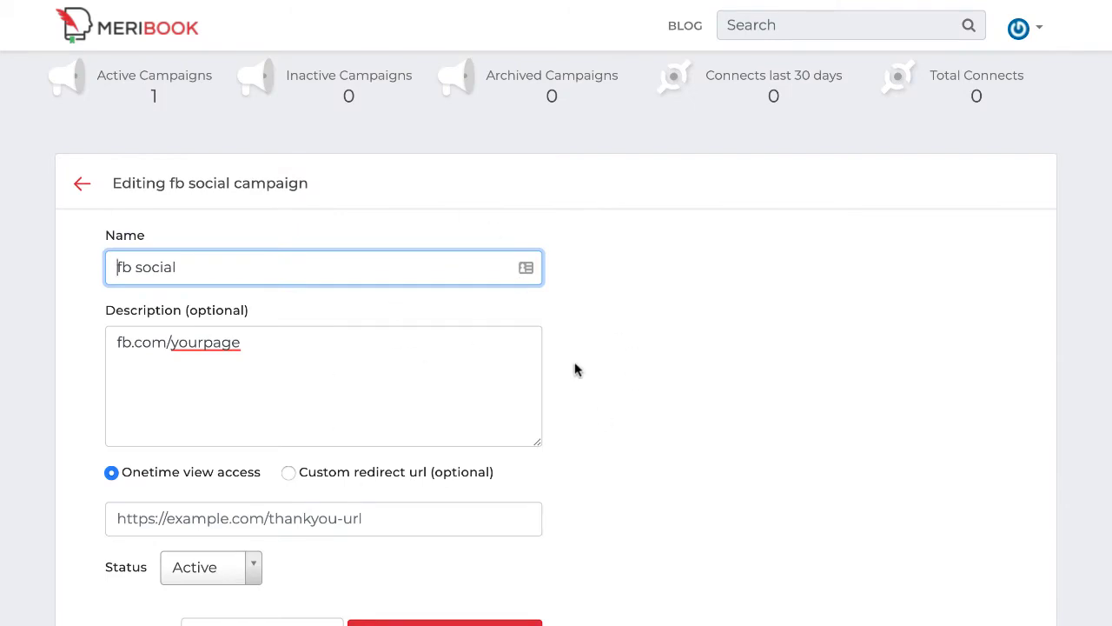
scroll(576, 367, down, 5)
scroll(577, 370, down, 4)
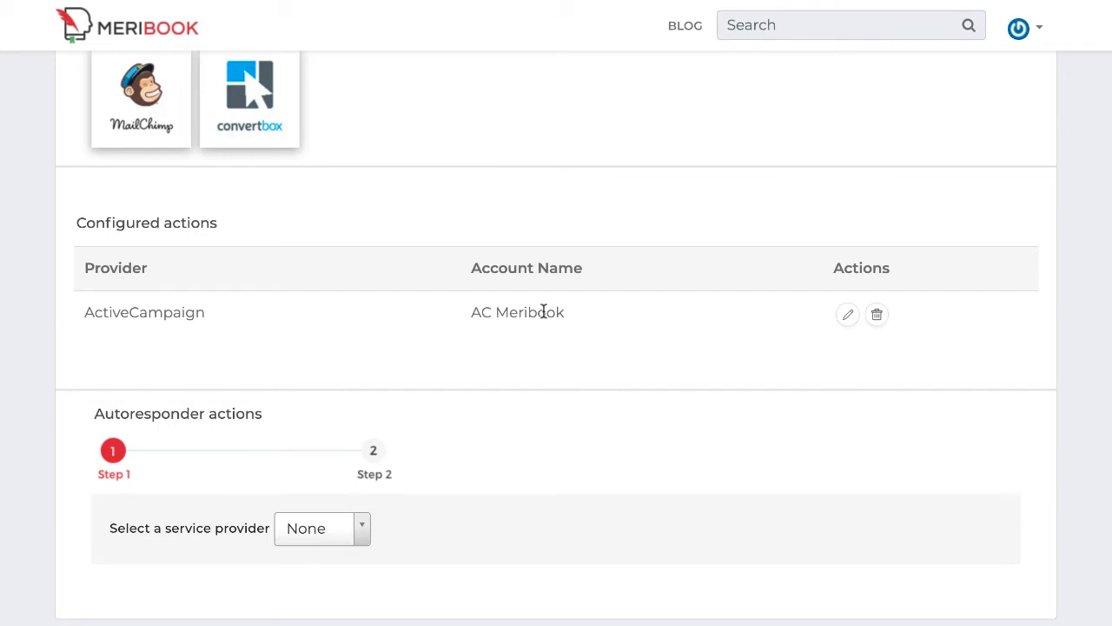
scroll(728, 421, up, 2)
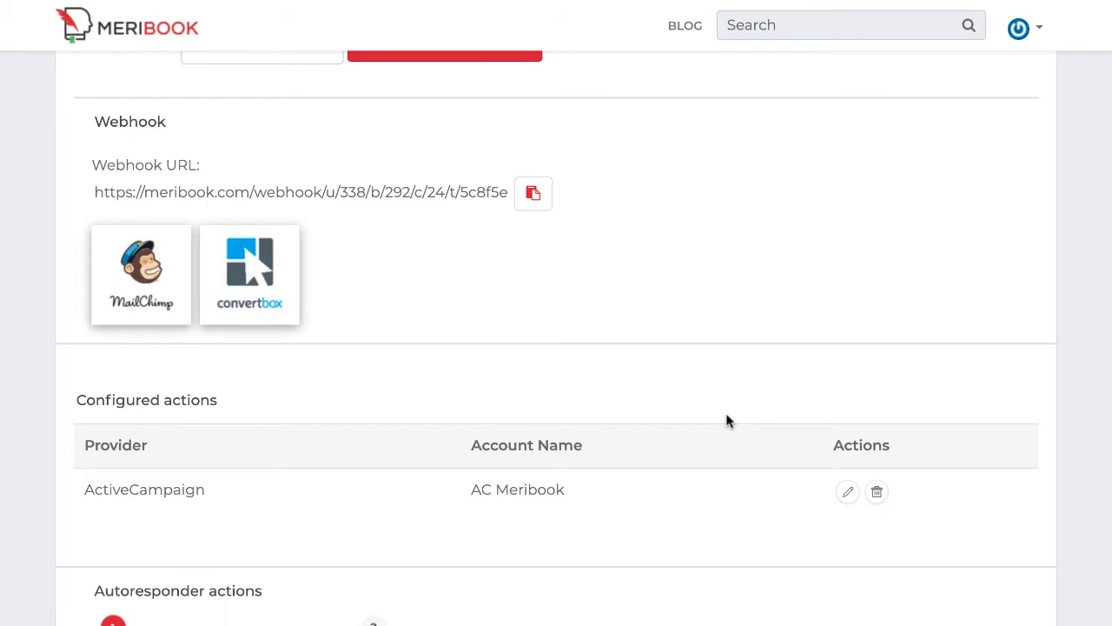
scroll(728, 421, down, 2)
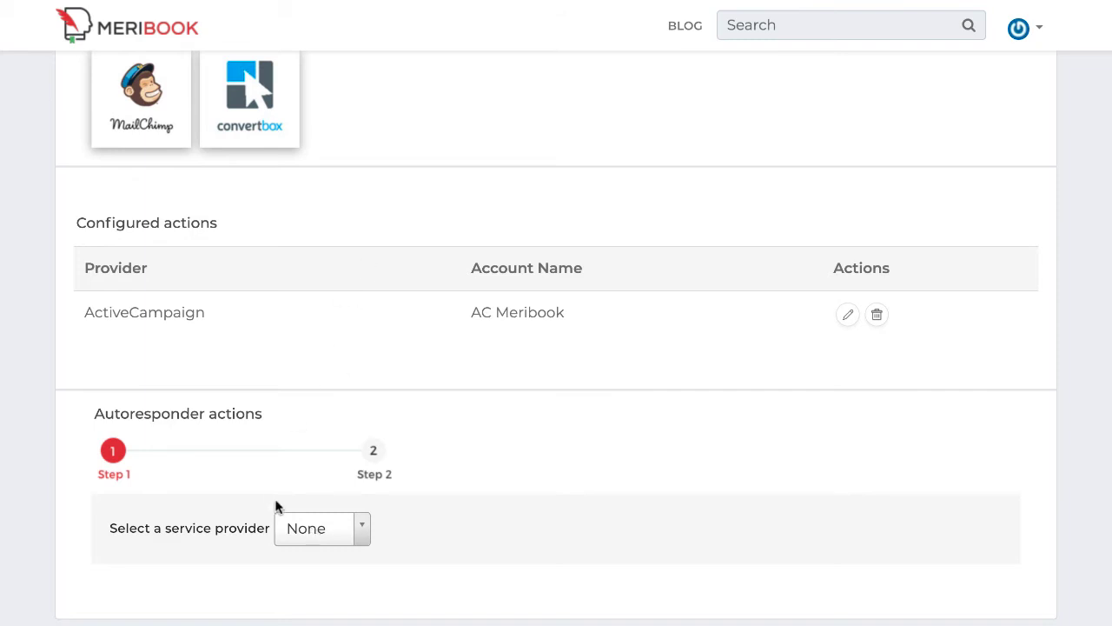
Step: Set up a Mailchimp autoresponder for the MC Meribook account that adds subscribers to the Meribook Leads list, and save it
click(308, 532)
click(341, 468)
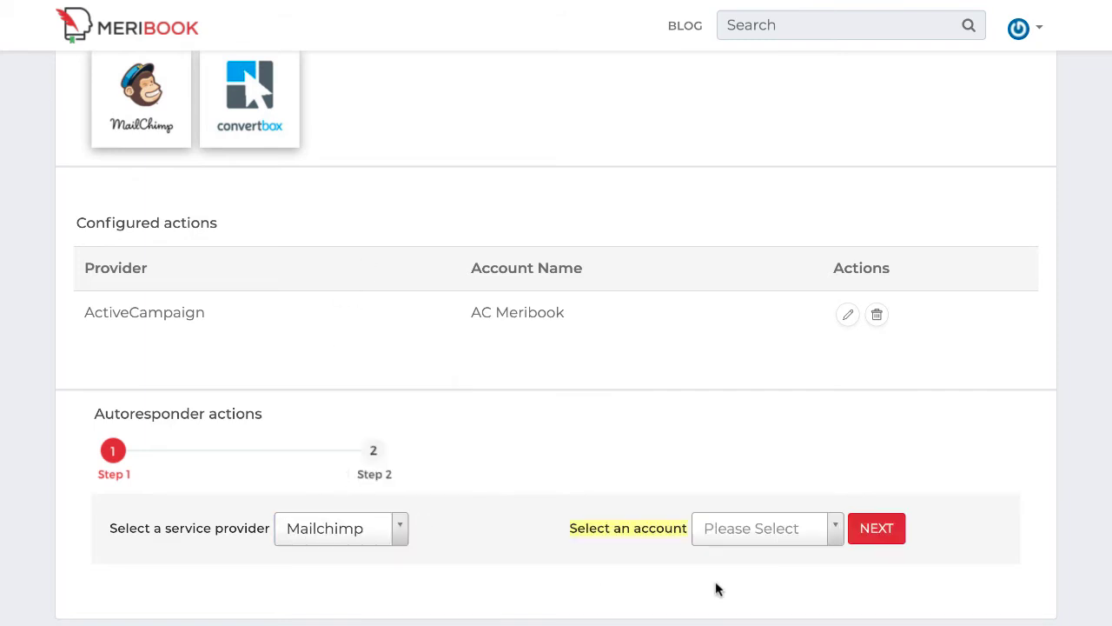
click(750, 541)
click(754, 598)
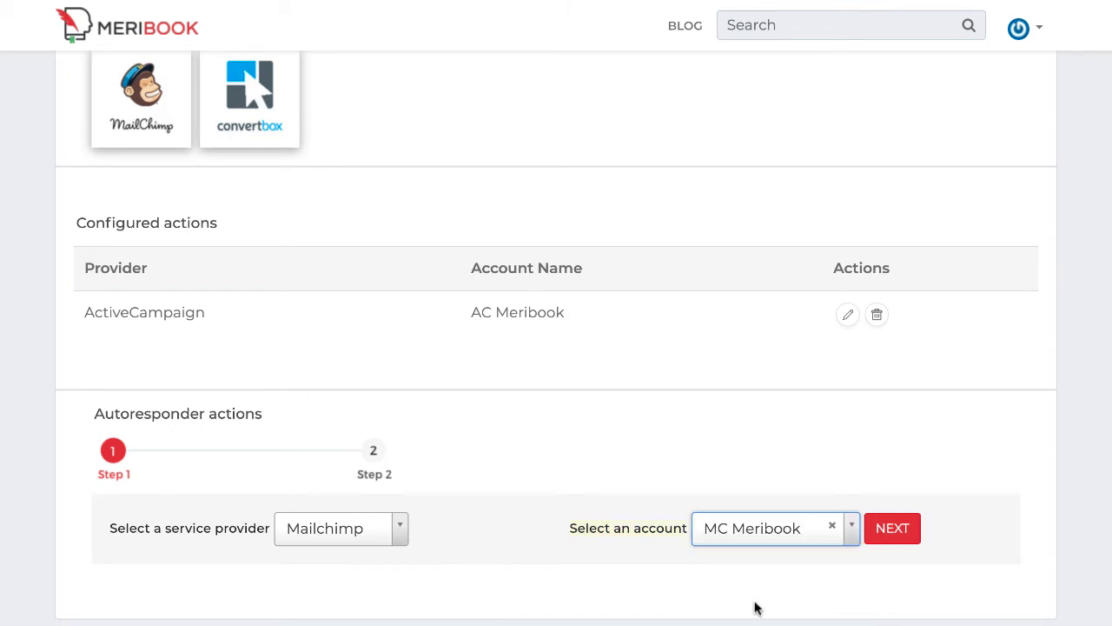
click(888, 534)
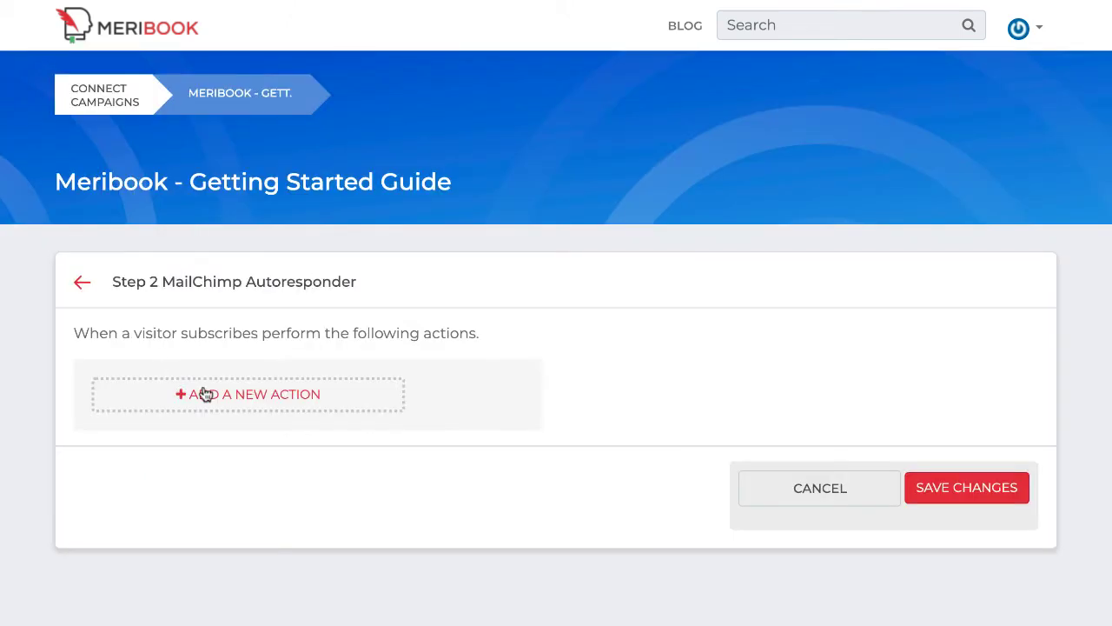
click(207, 393)
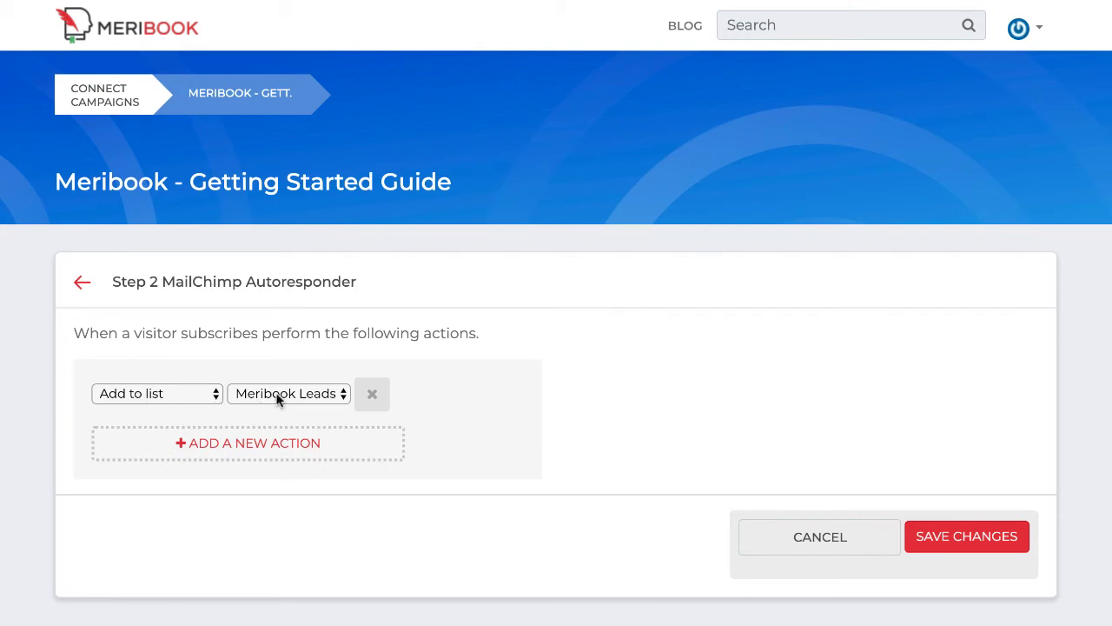
click(958, 543)
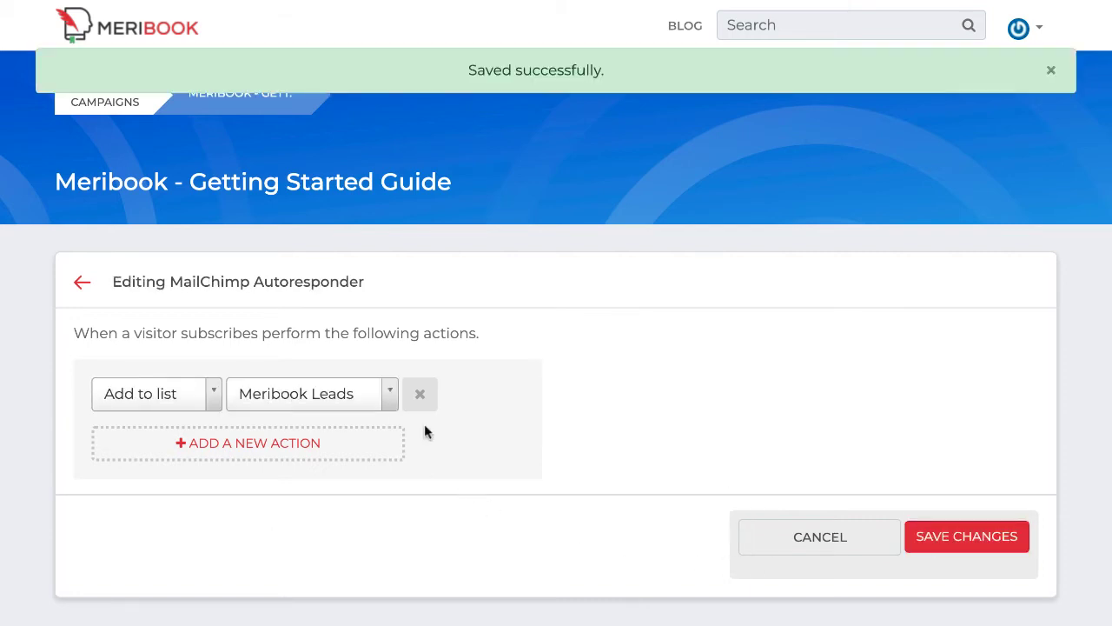
Step: Go back to the fb social campaign and check its configured actions for both email providers alongside the campaign settings
click(82, 281)
scroll(380, 574, down, 5)
scroll(380, 574, down, 8)
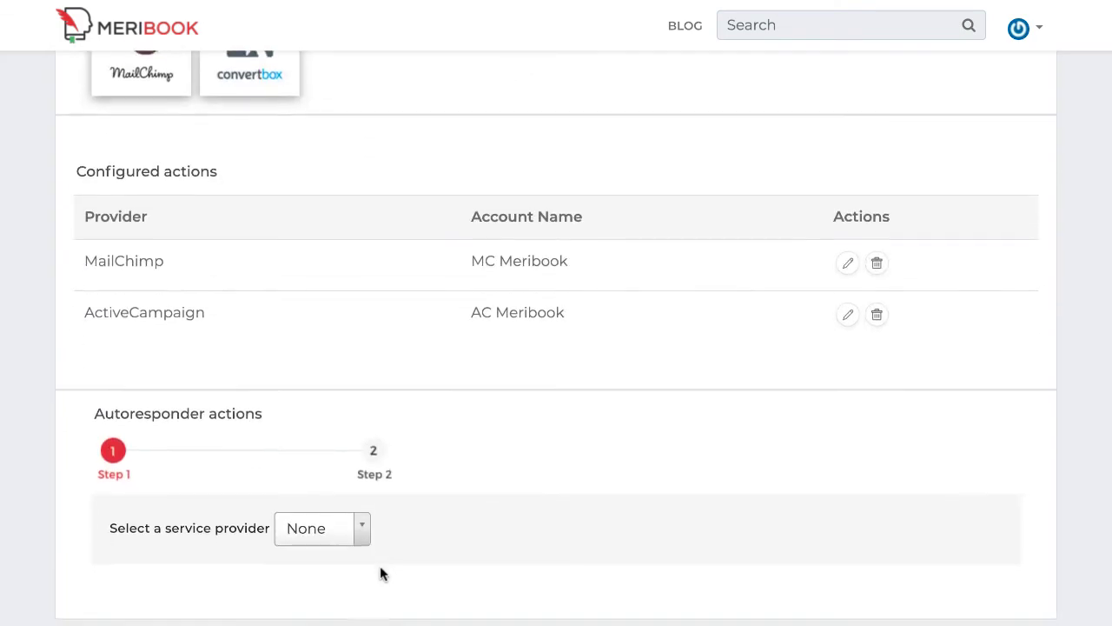
scroll(214, 286, up, 2)
scroll(377, 266, up, 1)
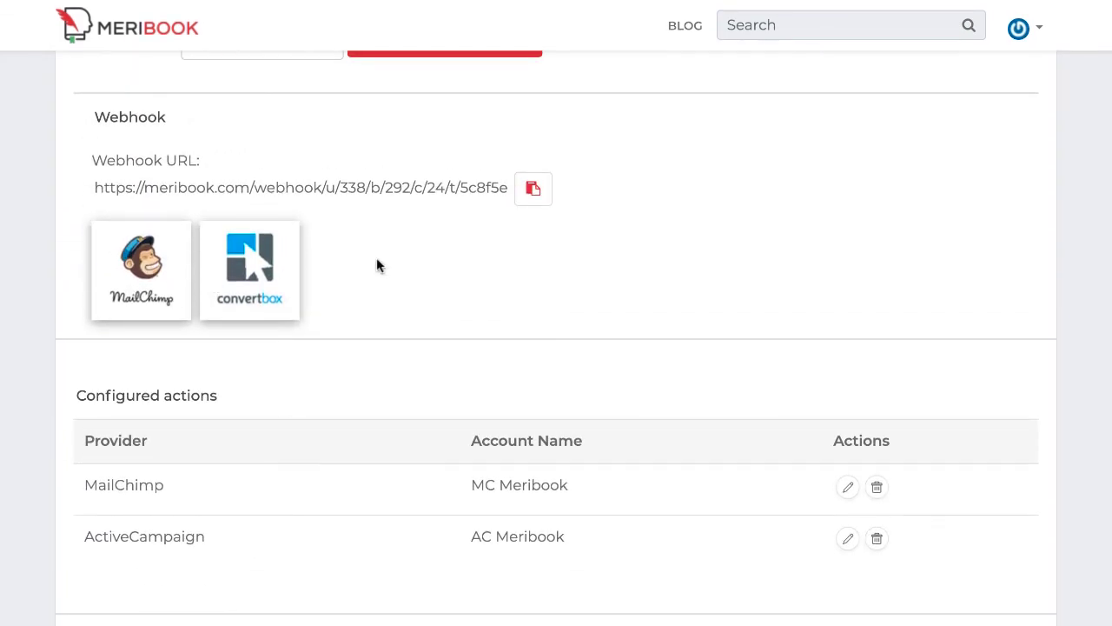
scroll(443, 291, up, 3)
scroll(443, 291, up, 5)
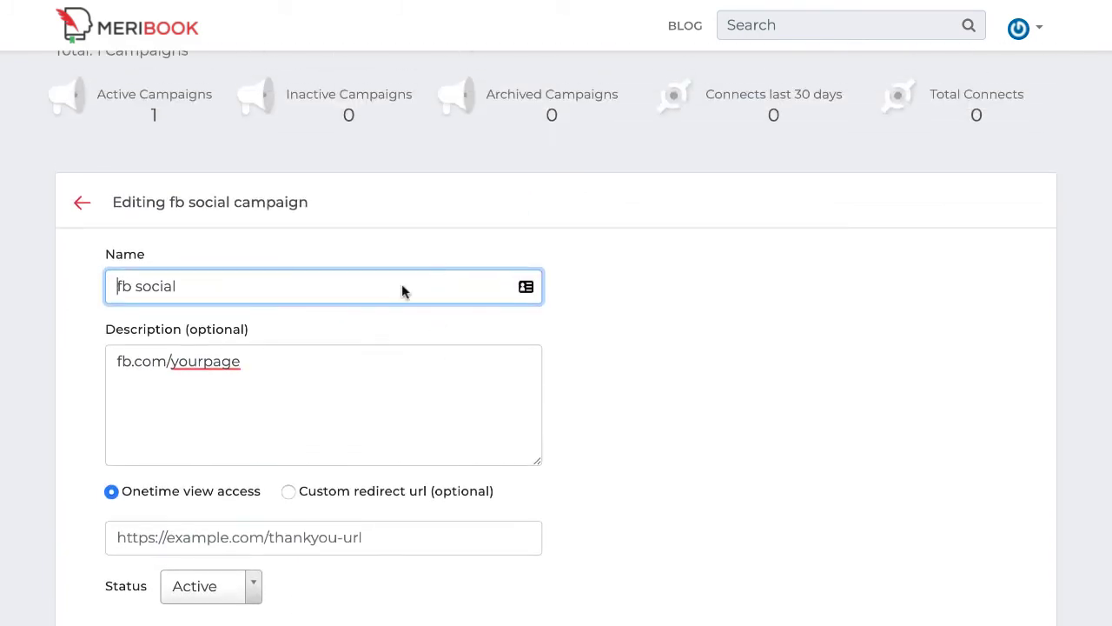
scroll(371, 361, down, 9)
scroll(371, 361, down, 1)
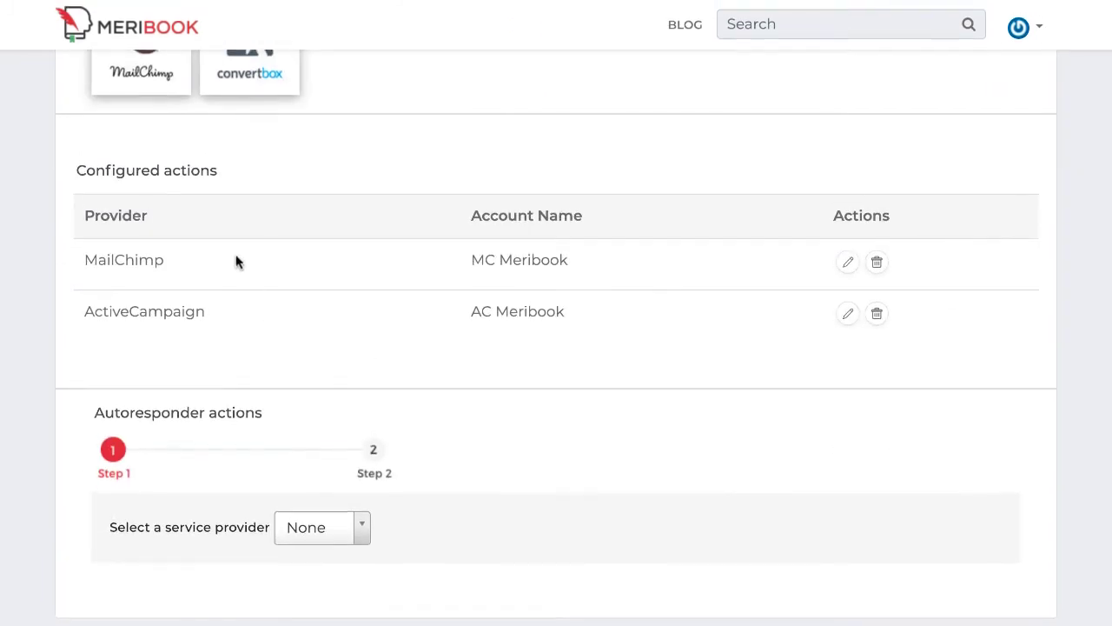